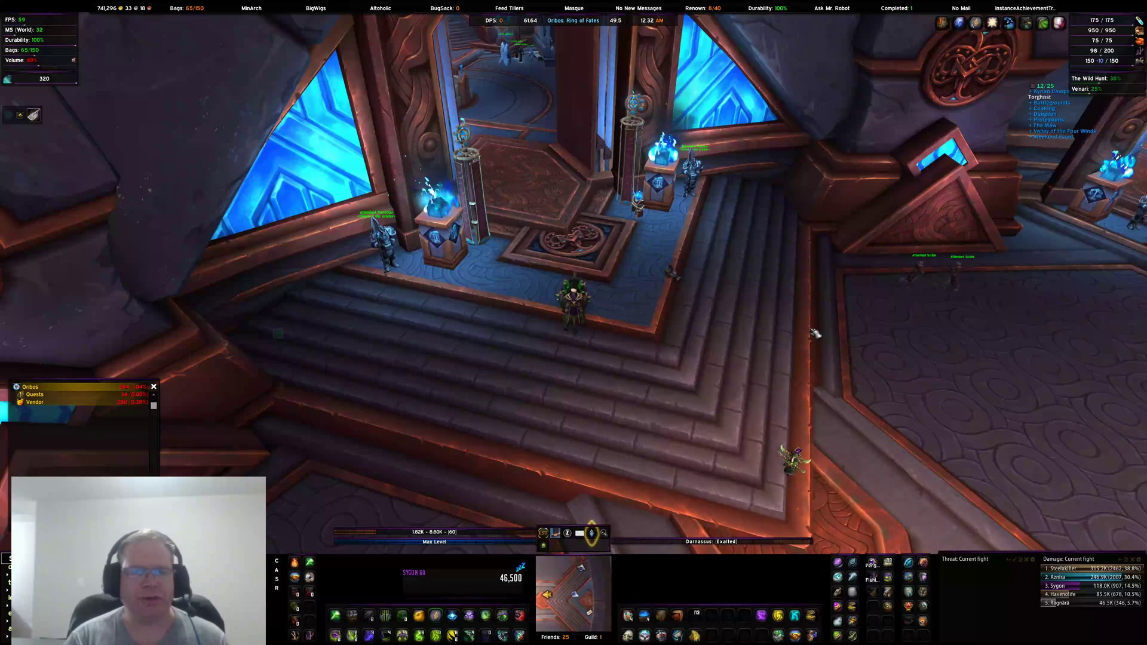
Open the TradeSkillMaster window in the game and show its group management page.
key("ctrl+t")
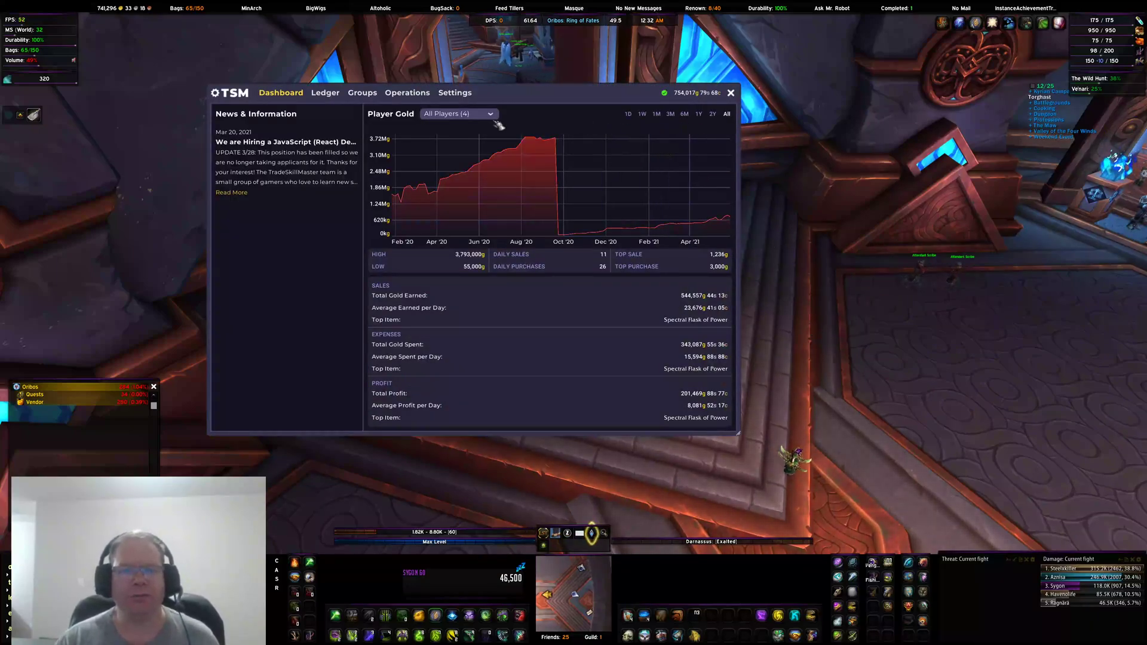
left_click(366, 93)
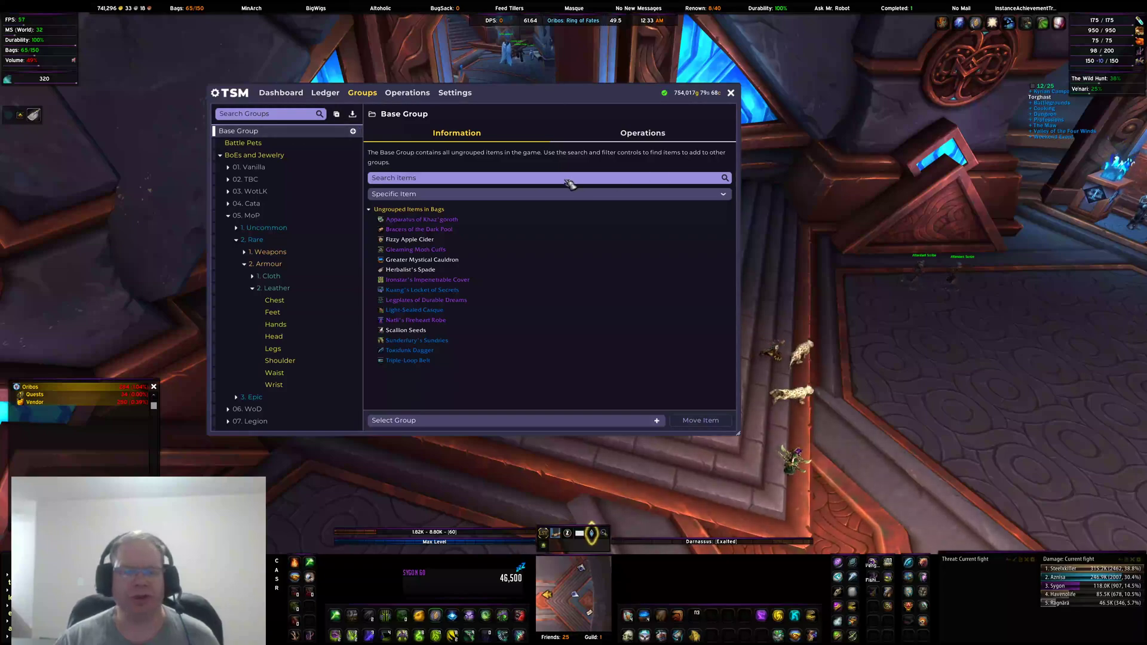
Examine the Specific Item, Item Level and Base Item display options for the Base Group's ungrouped items.
left_click(727, 194)
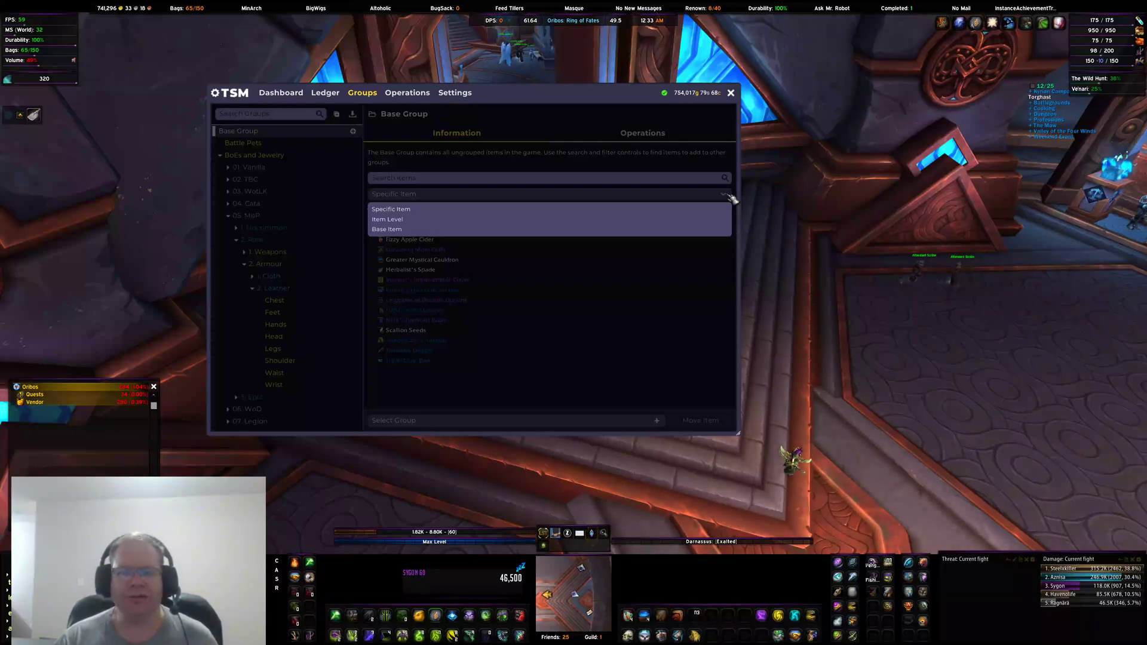
left_click(729, 195)
left_click(729, 196)
left_click(729, 196)
left_click(729, 195)
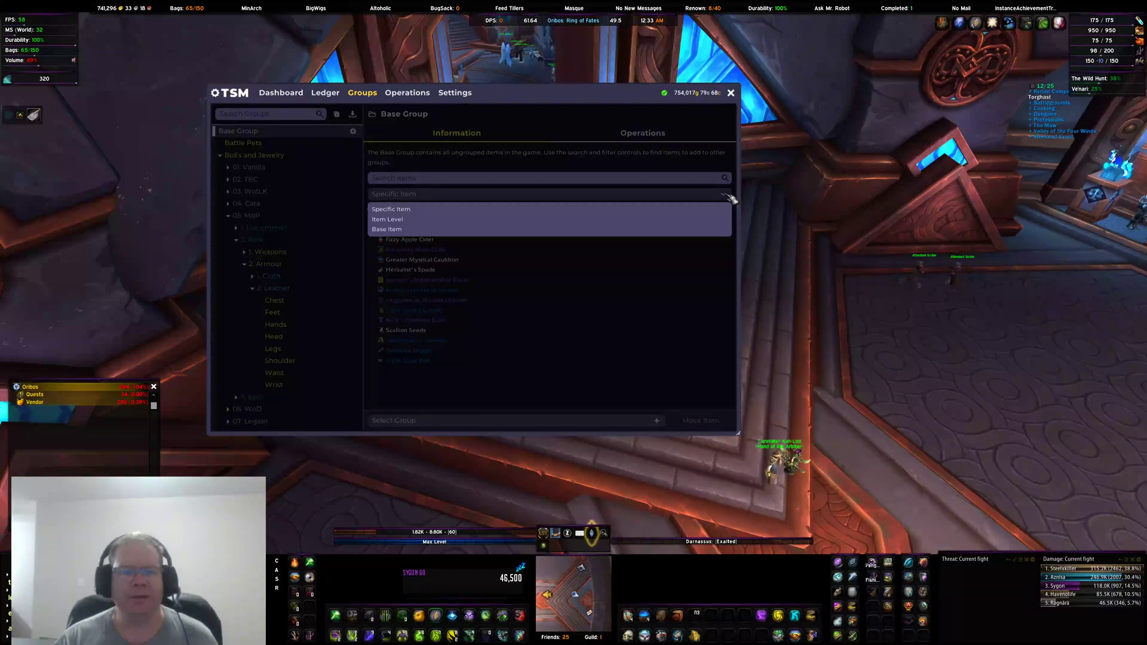
left_click(729, 196)
left_click(729, 196)
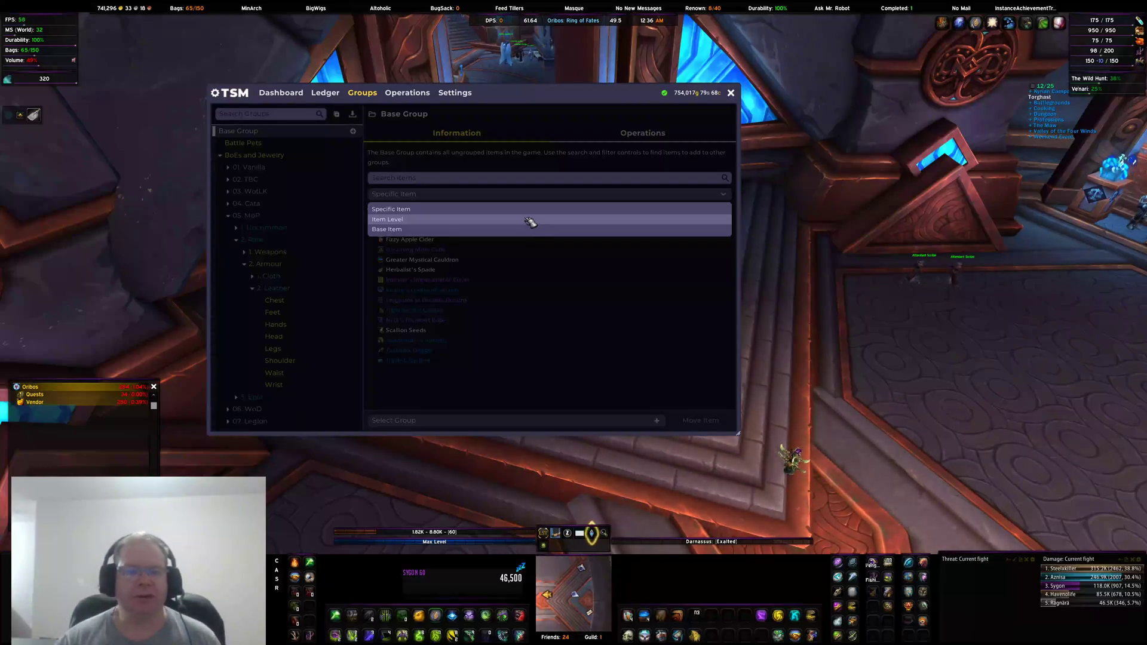
left_click(588, 116)
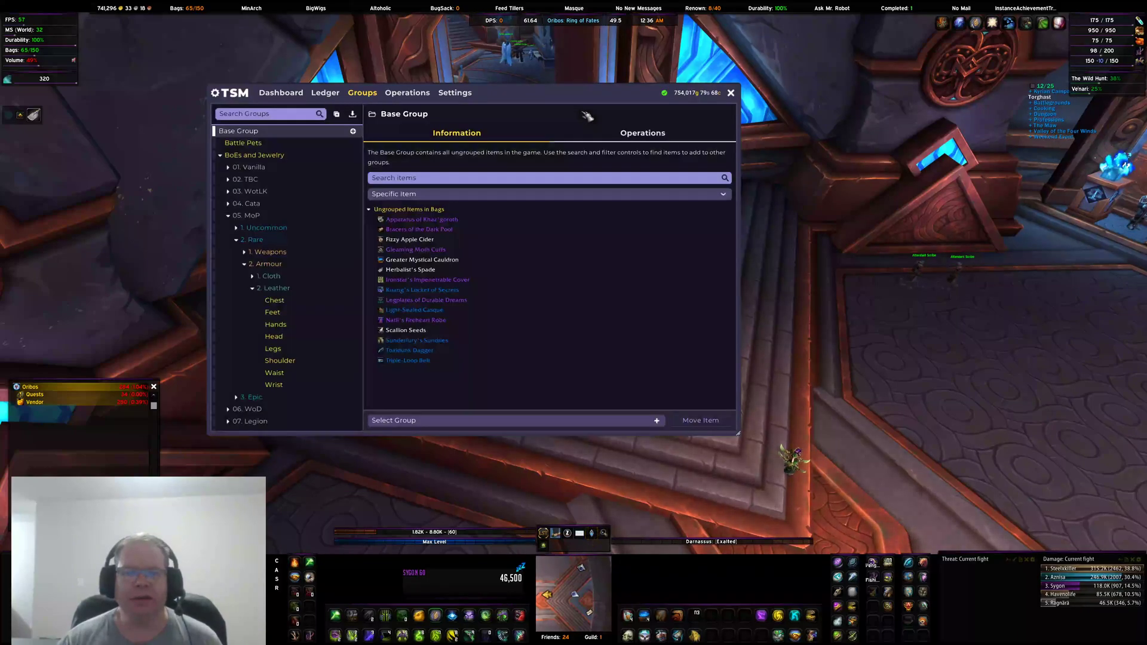
Search the Base Group's items for "gleamin".
left_click(423, 178)
type("gle")
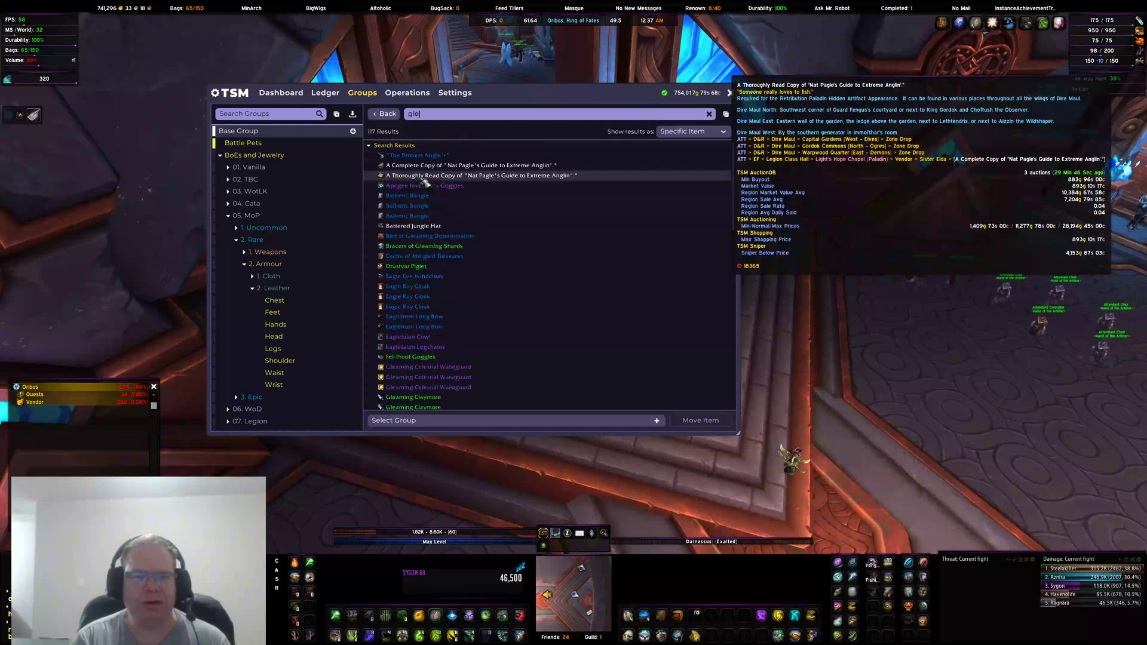
type("amin")
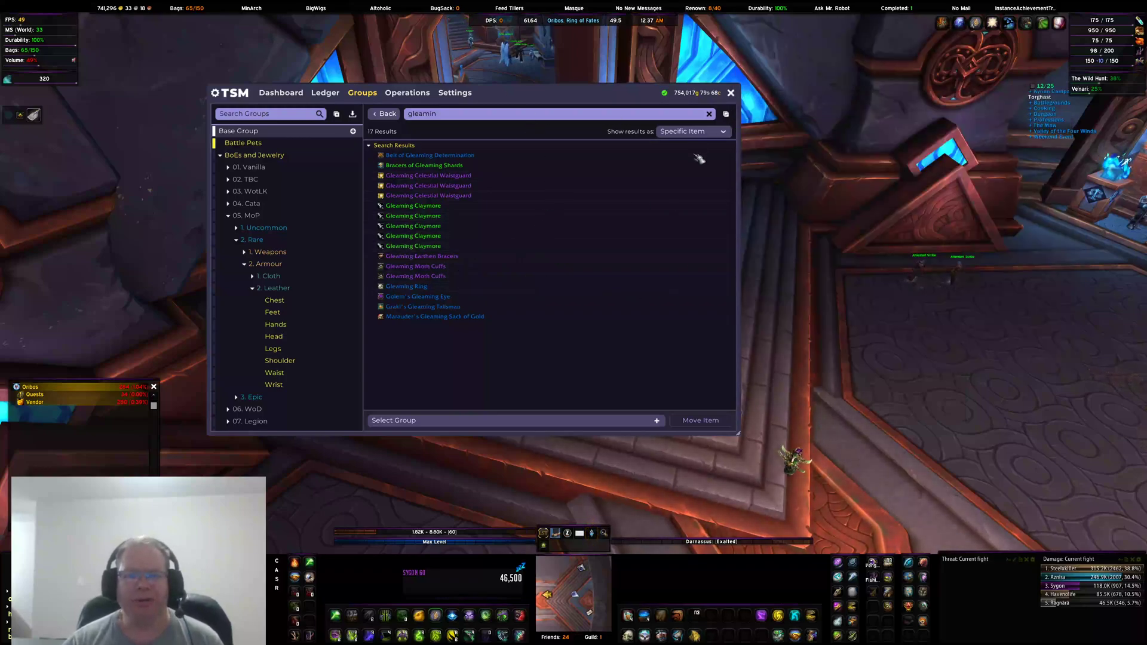
Compare the search results shown as Base Item and as Specific Item, and set them to show as Item Level.
left_click(730, 135)
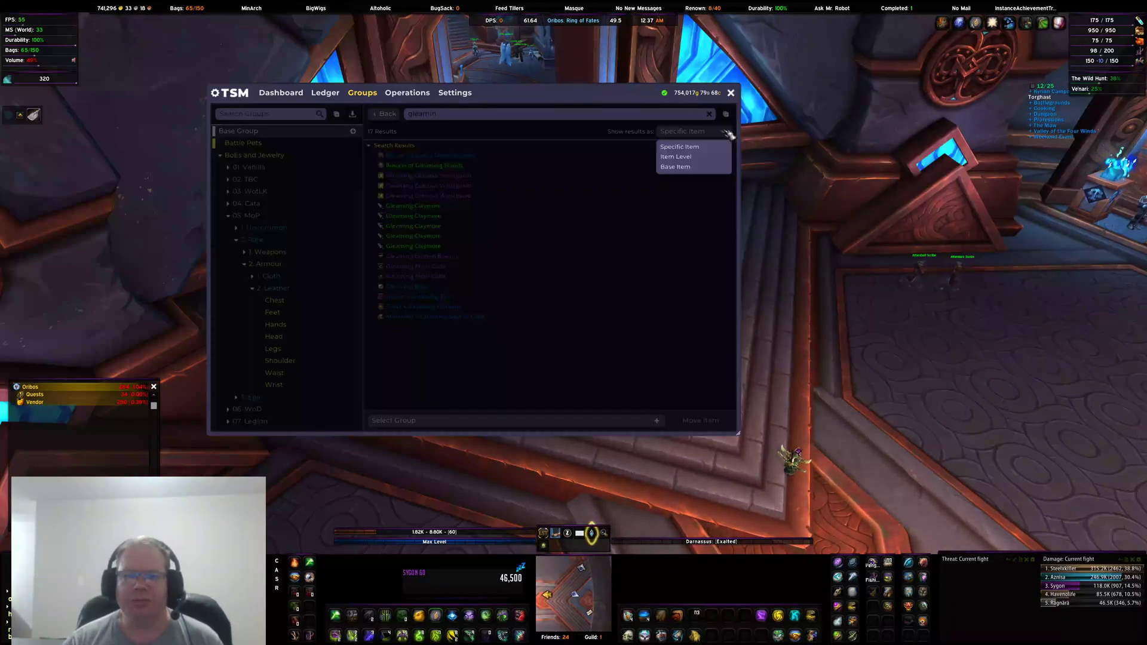
left_click(692, 163)
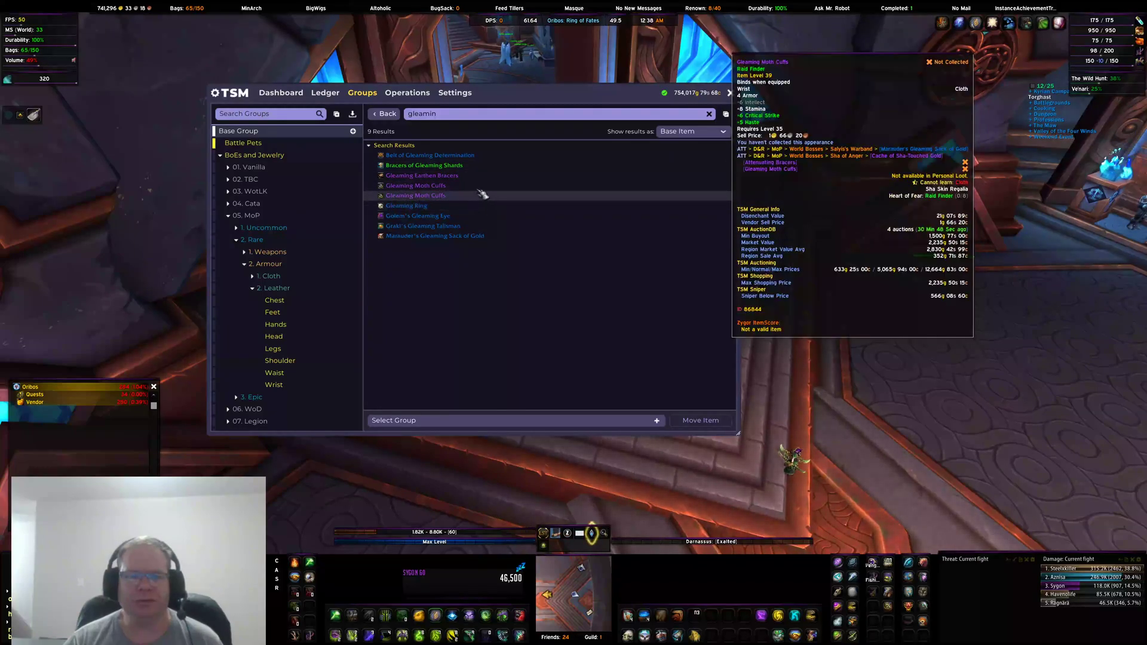
left_click(694, 132)
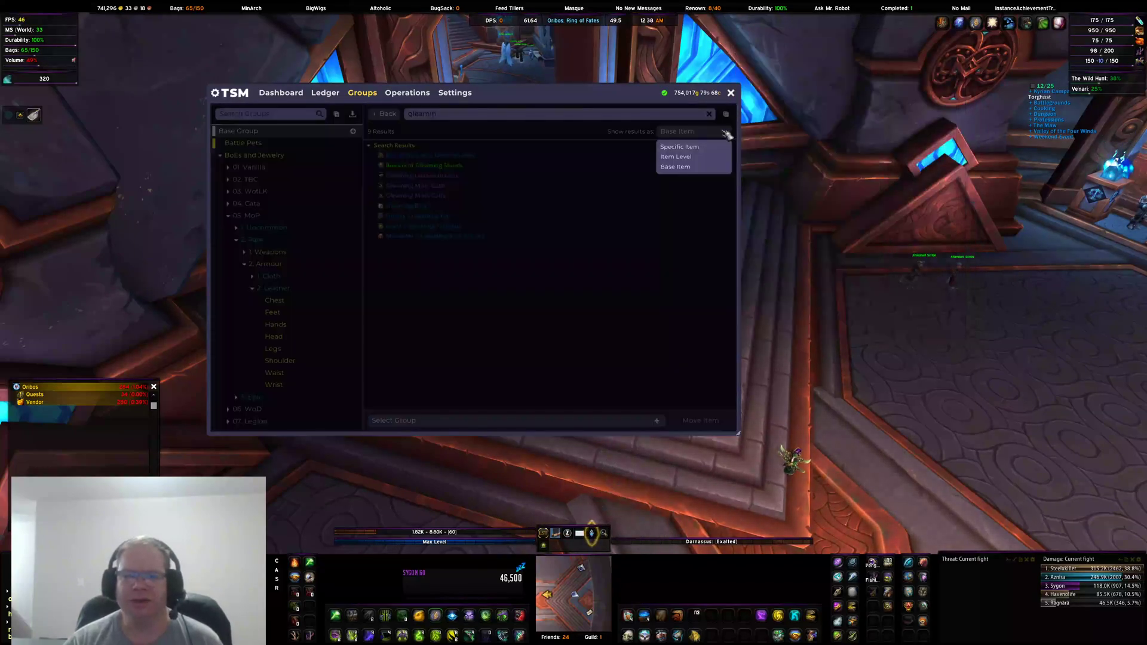
left_click(703, 148)
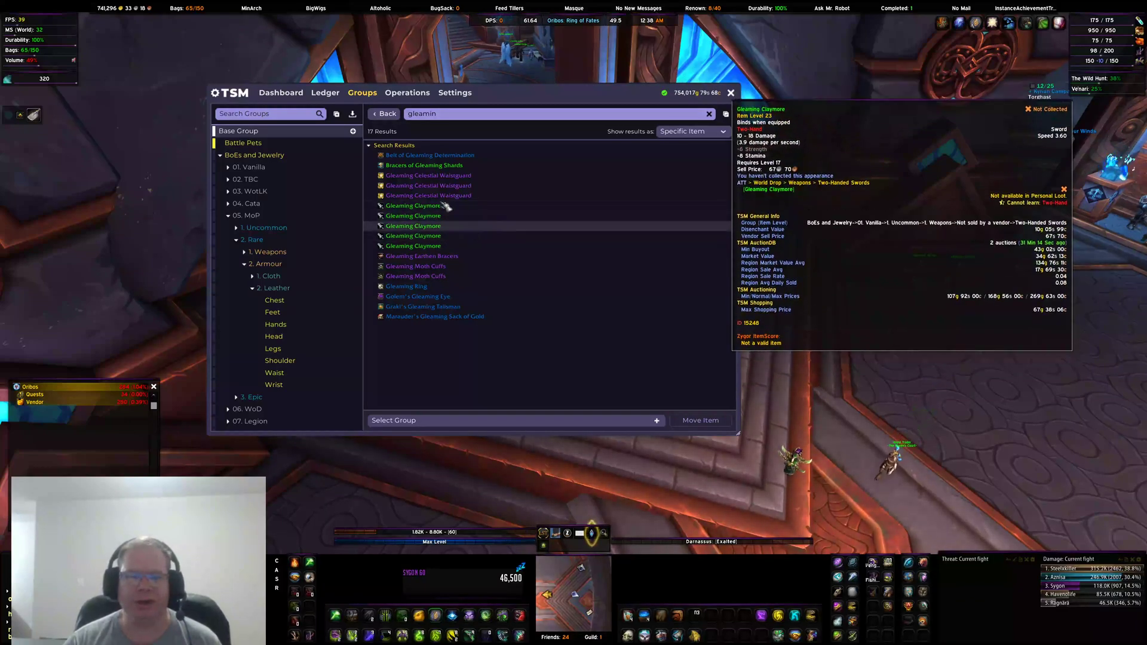
left_click(725, 131)
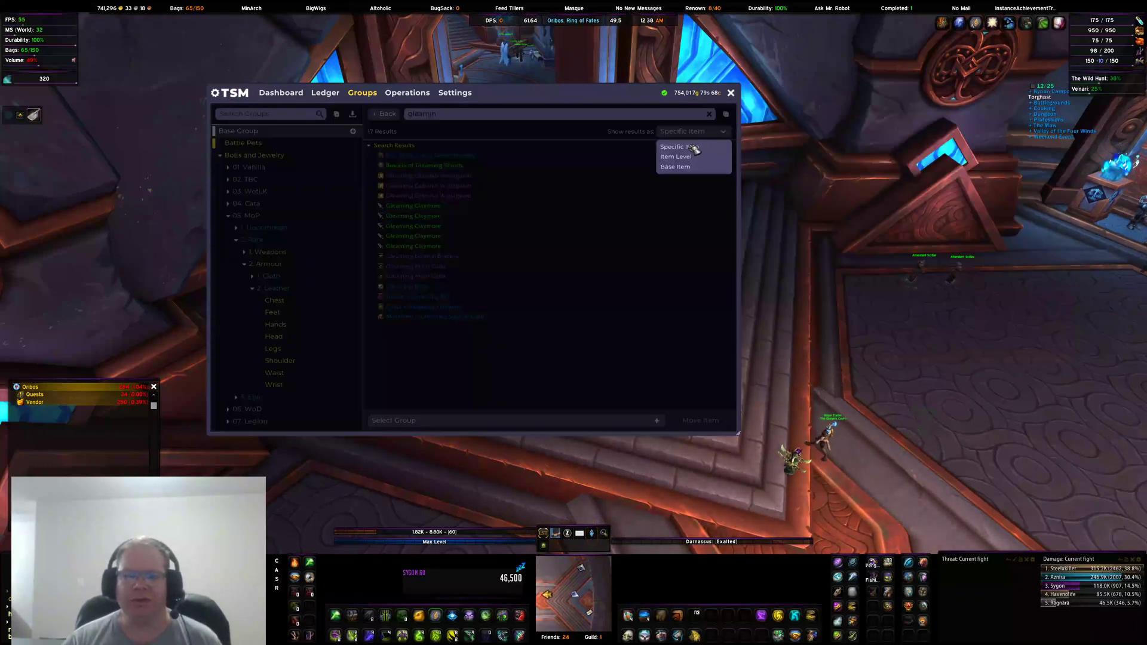
left_click(687, 158)
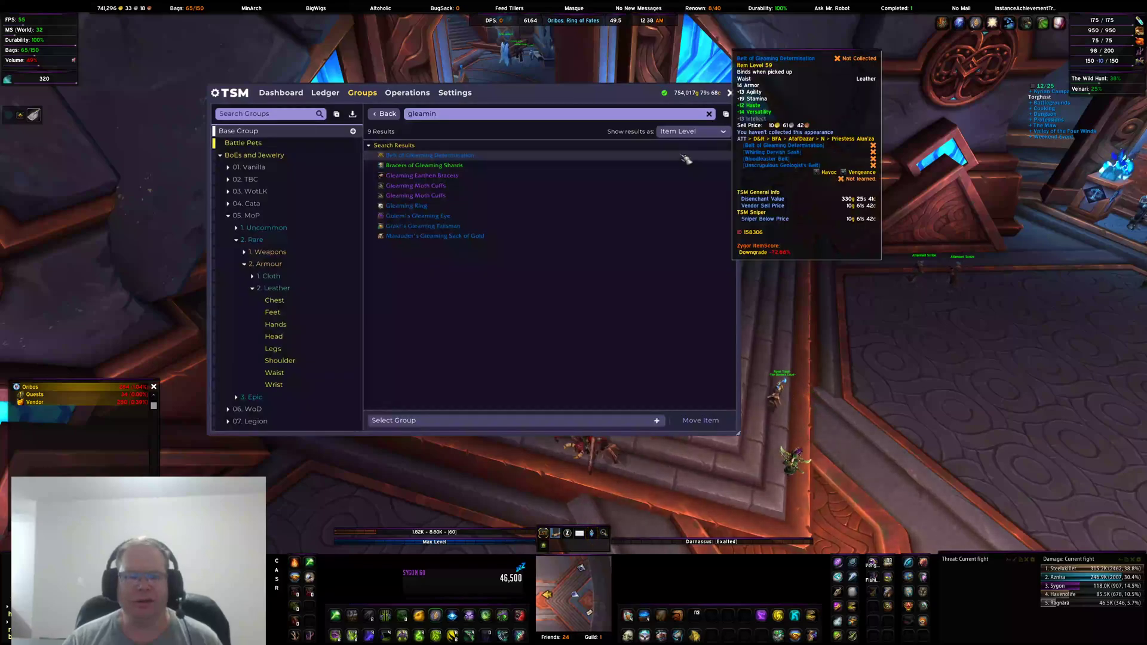
Review the Wrist, Shoulder and Feet subgroups of the MoP rare leather armour group, returning to 2. Leather.
left_click(299, 292)
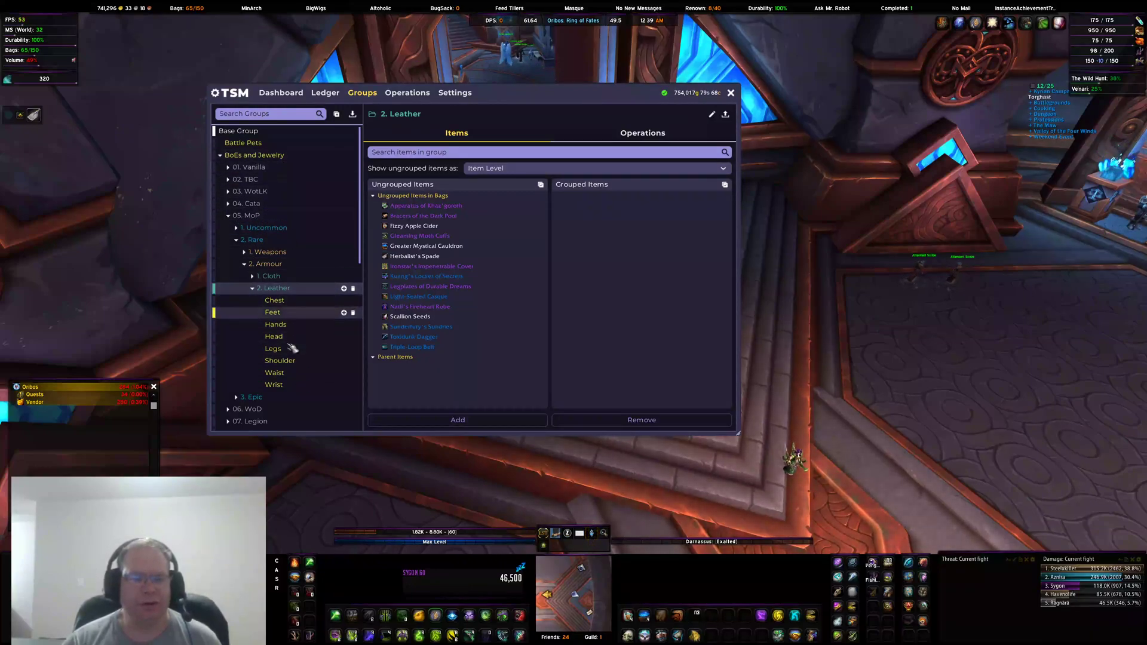
left_click(288, 386)
left_click(287, 361)
left_click(287, 312)
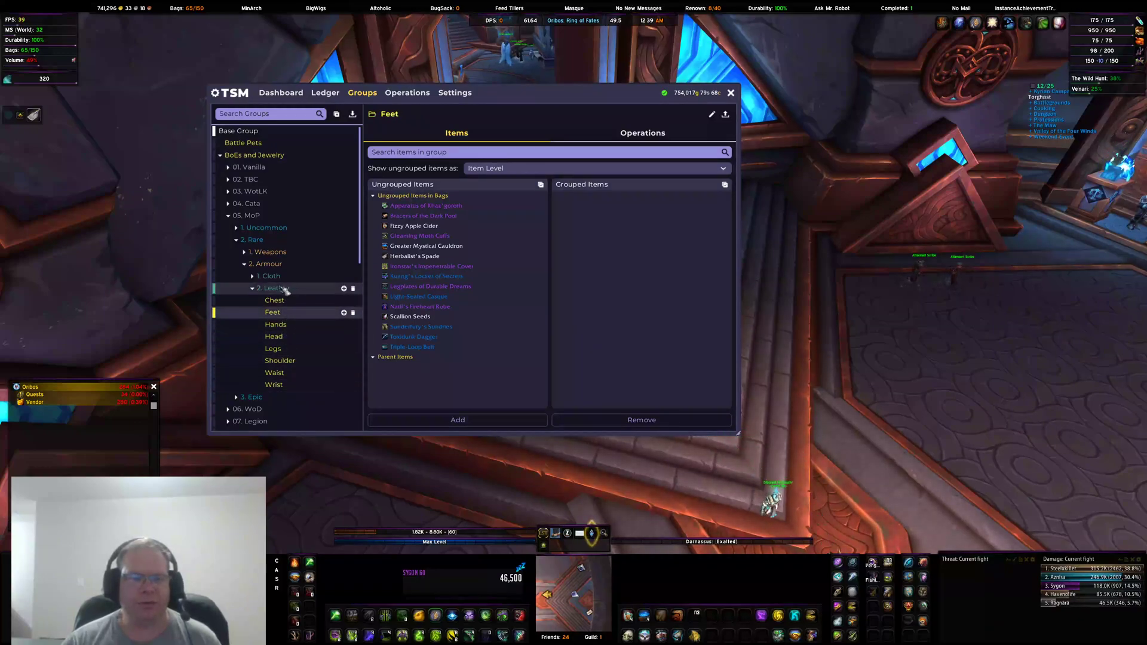
left_click(296, 290)
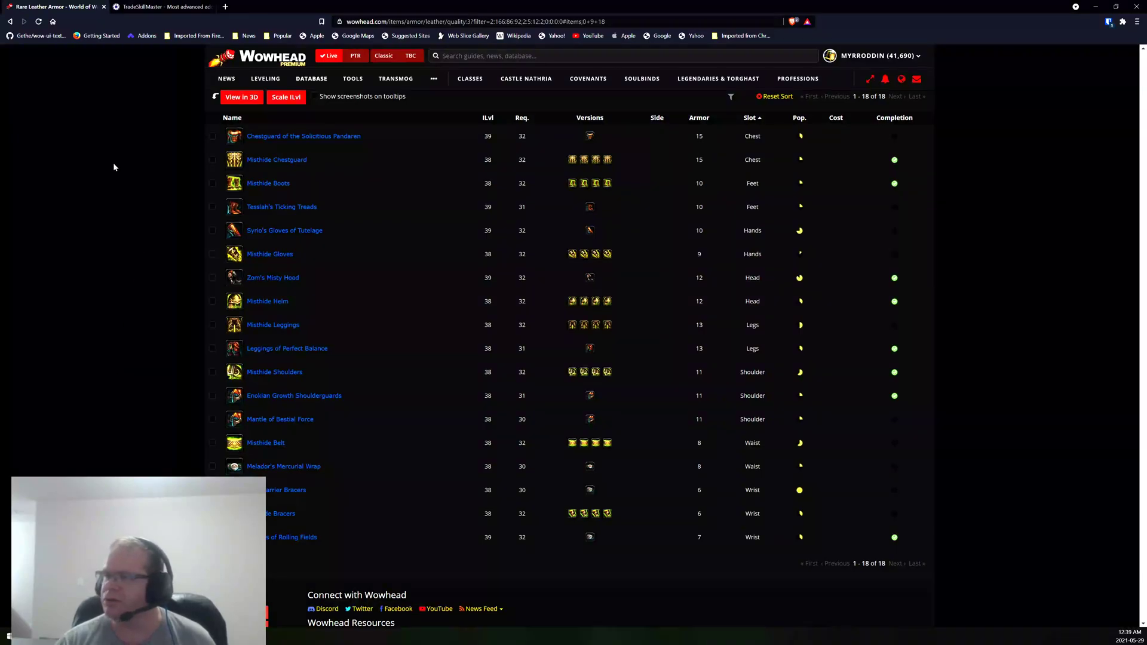
Examine Wowhead's Rare Leather Armor page in the browser: its filter settings, the slot subcategories and the item list.
scroll(125, 157, "up", 6)
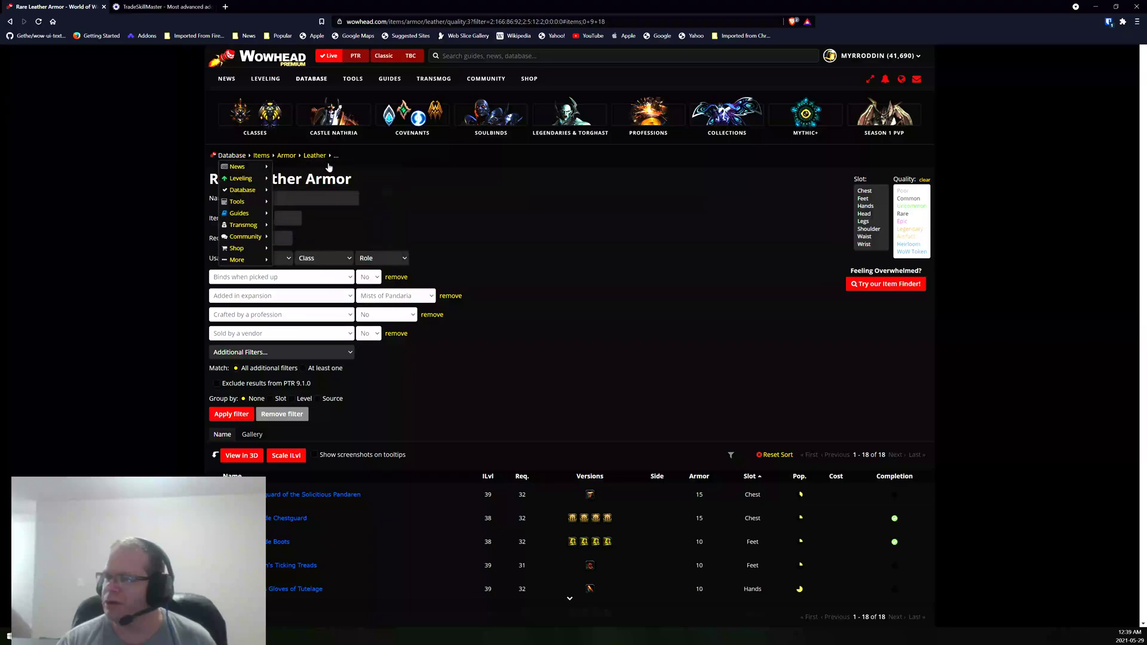
scroll(430, 212, "down", 2)
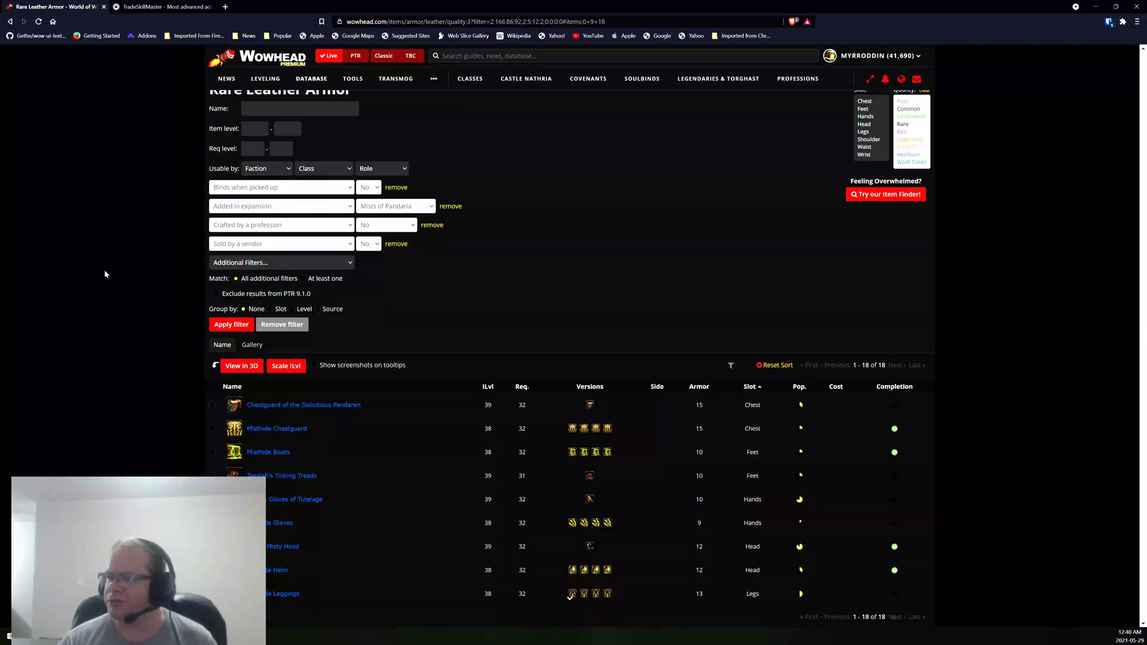
scroll(122, 268, "up", 2)
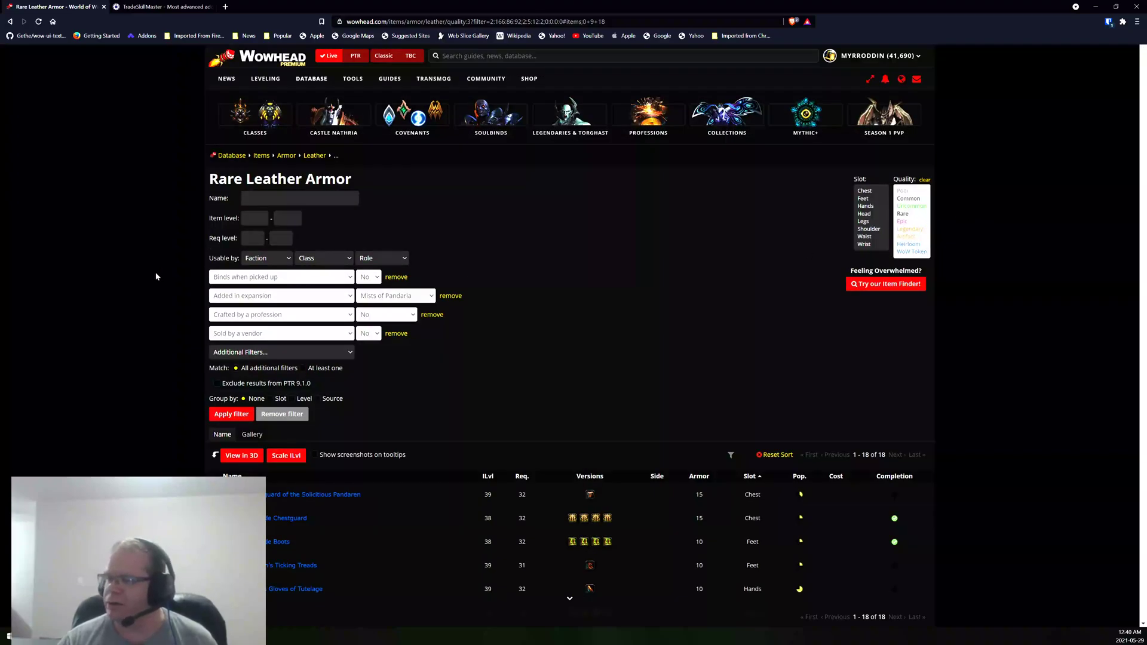
scroll(157, 277, "down", 4)
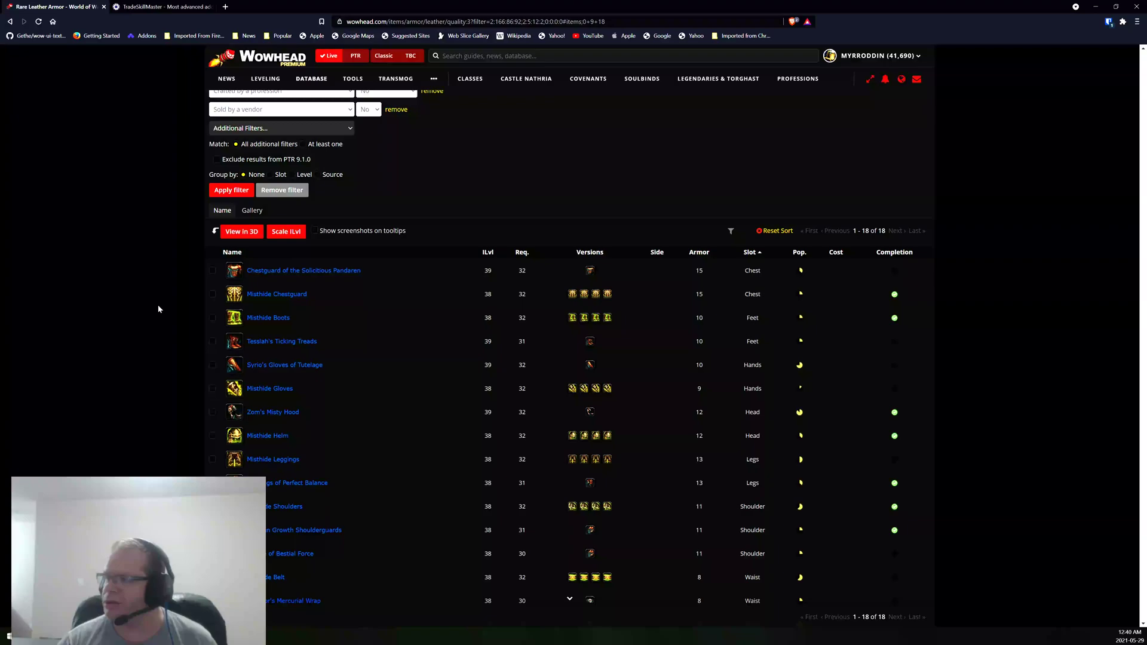
scroll(158, 310, "up", 1)
scroll(158, 308, "down", 2)
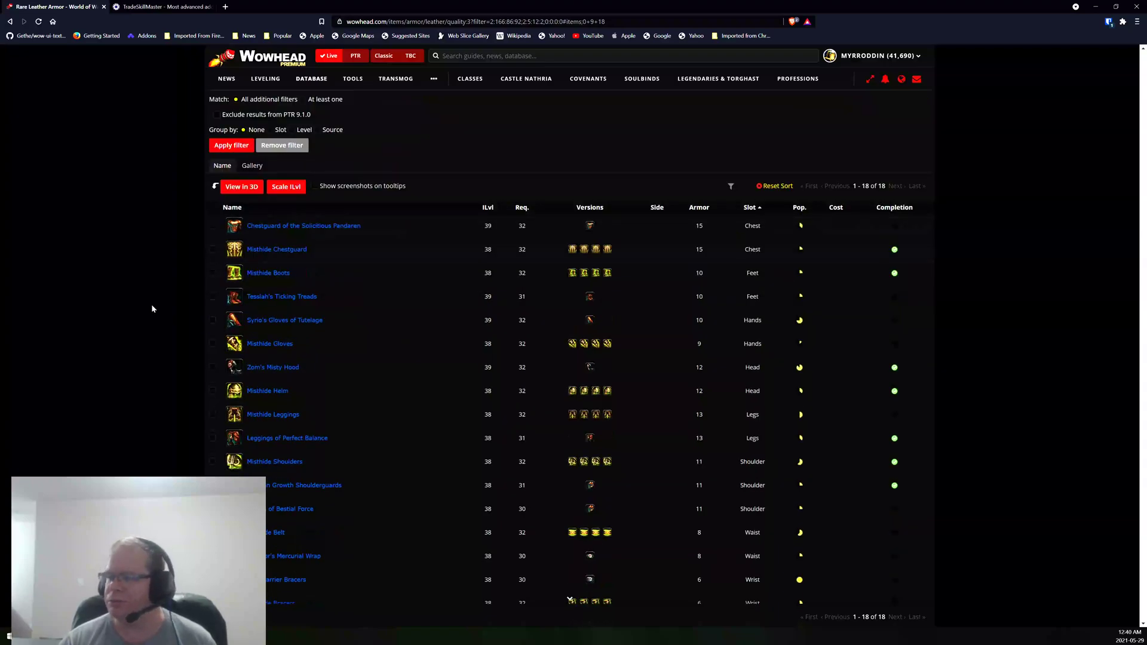
scroll(153, 306, "down", 1)
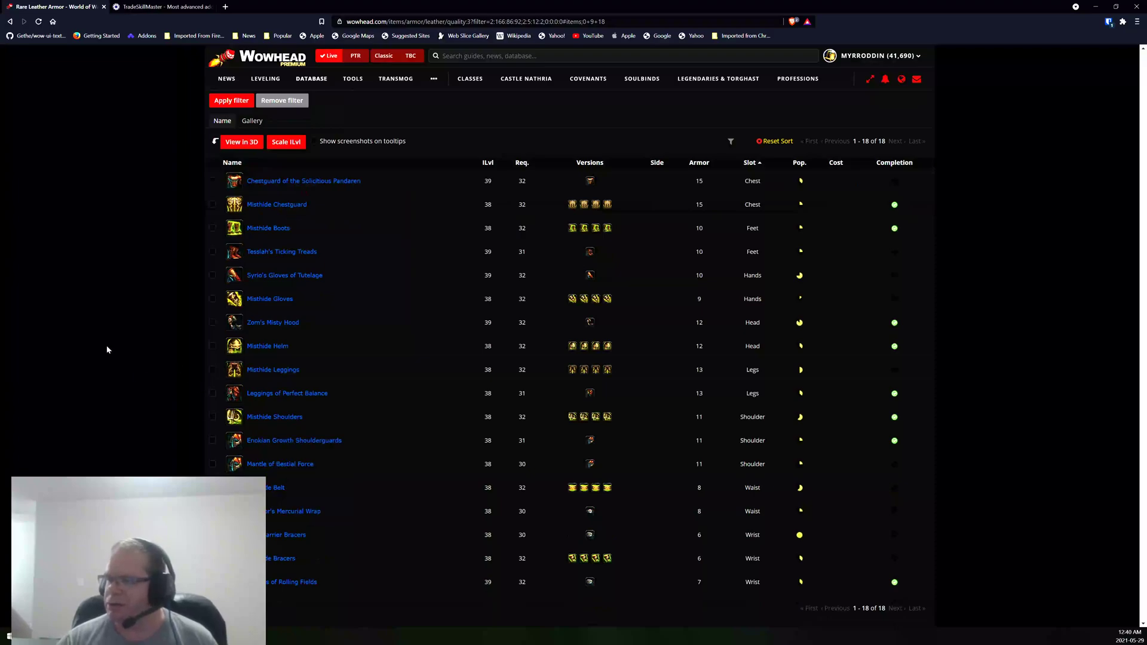
scroll(103, 310, "up", 7)
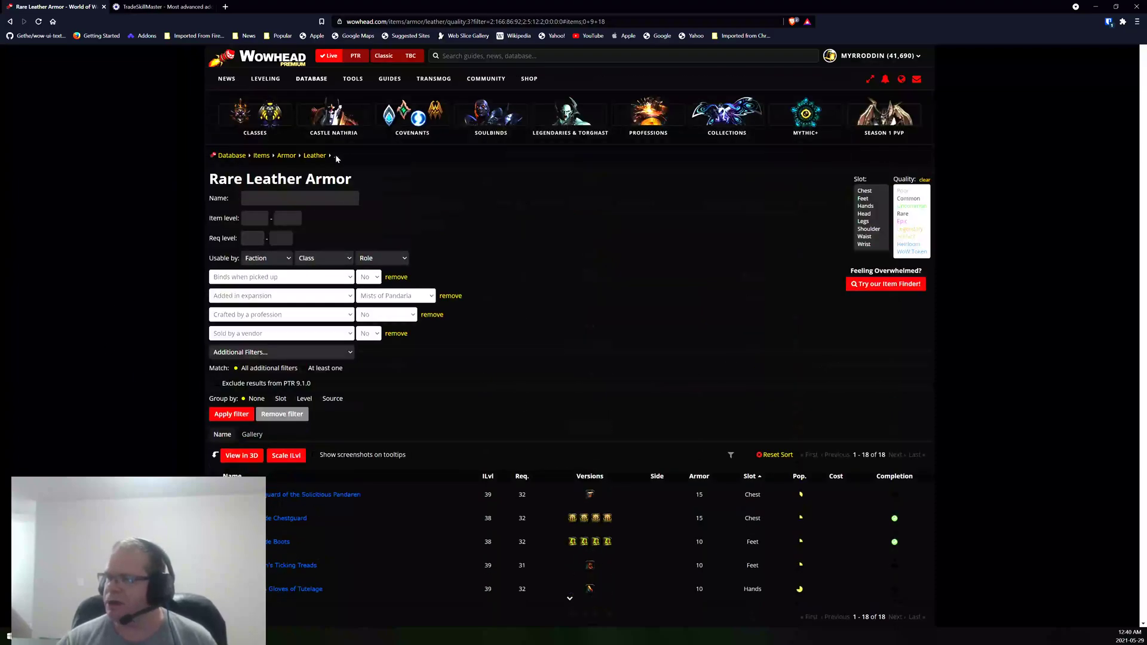
mouse_move(335, 157)
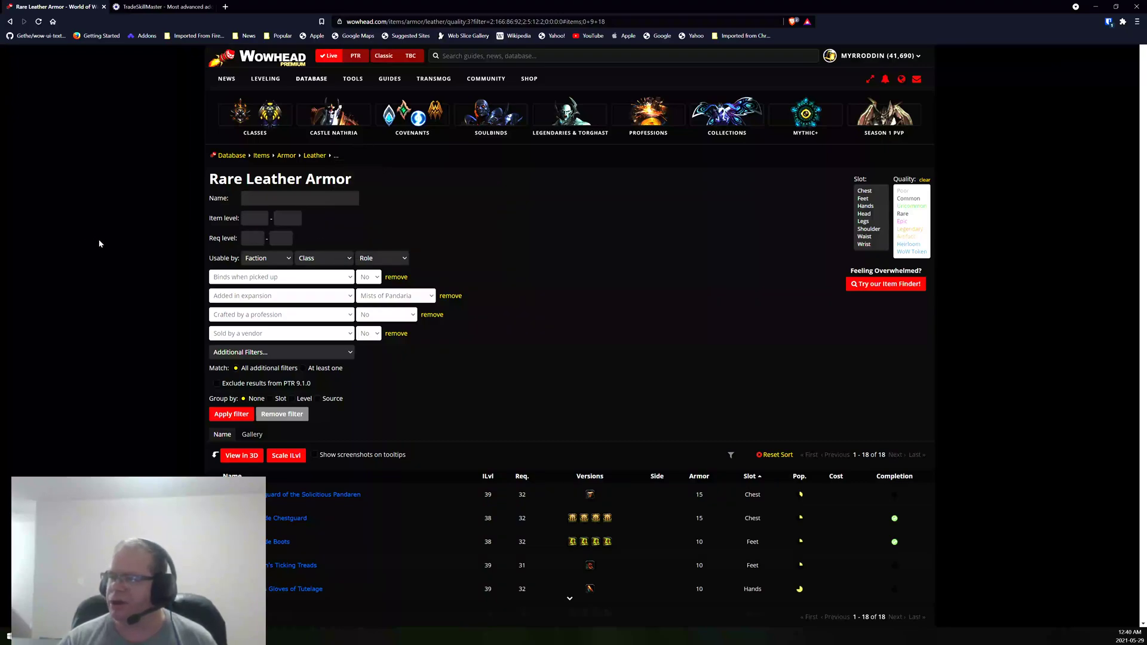
scroll(109, 239, "down", 1)
scroll(62, 267, "up", 1)
scroll(62, 268, "down", 1)
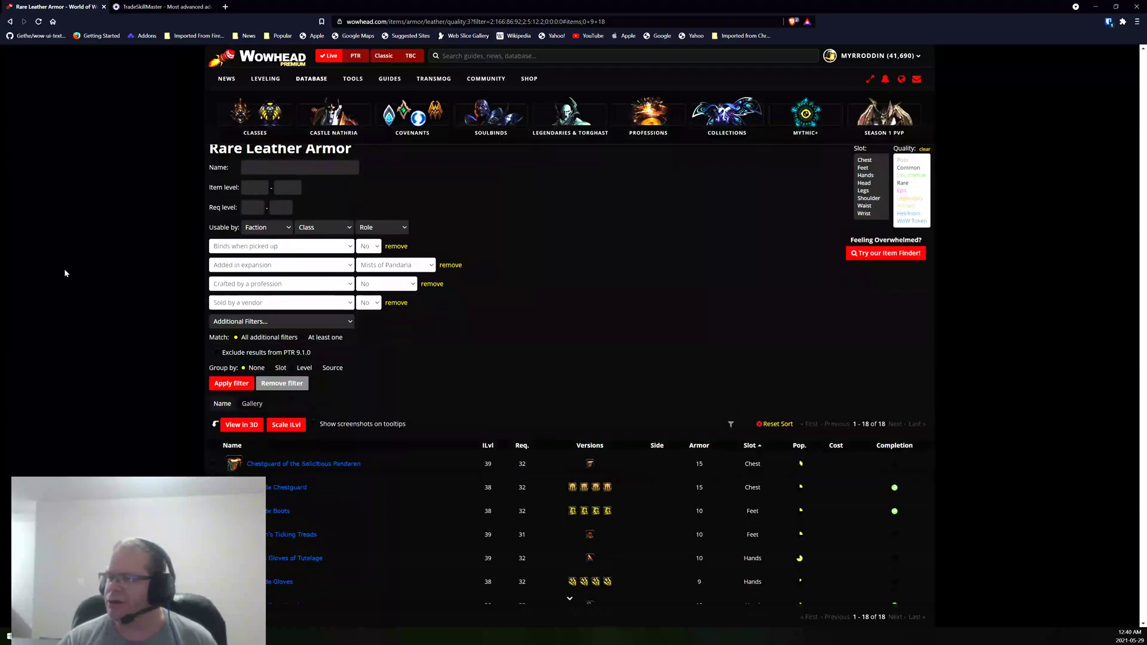
scroll(65, 272, "down", 4)
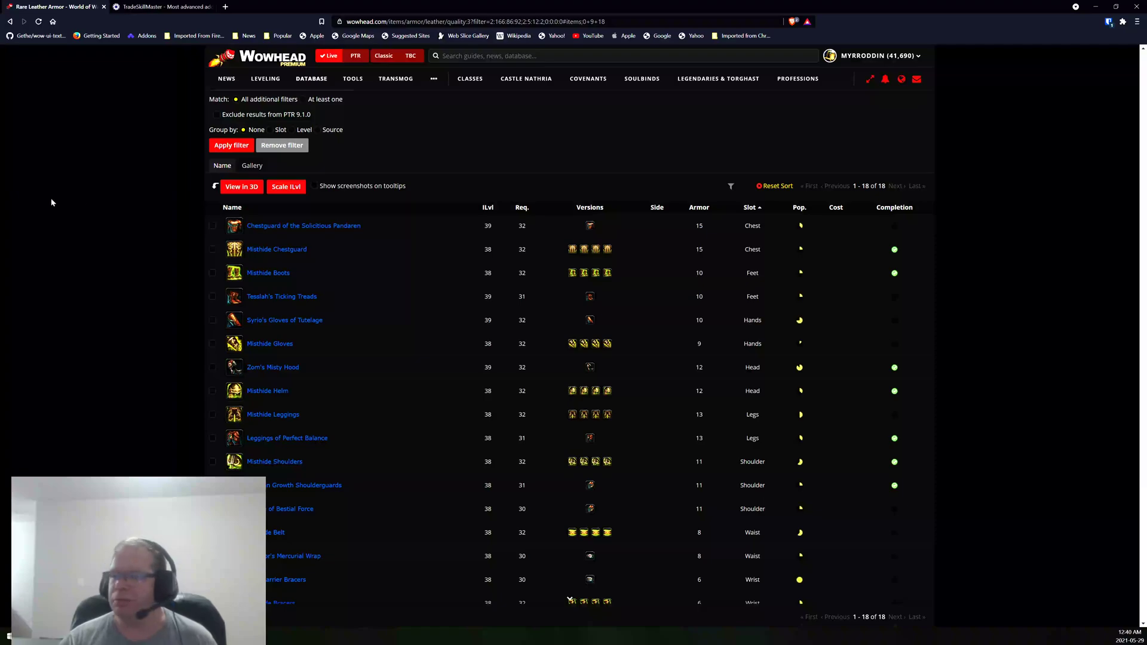
scroll(118, 189, "up", 3)
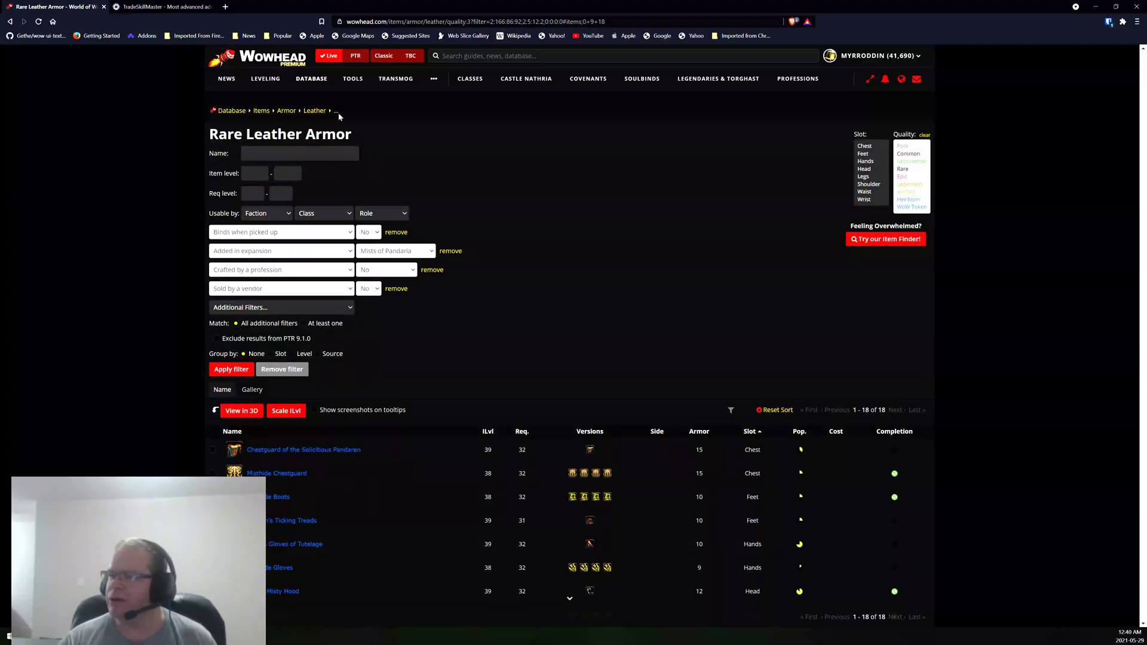
mouse_move(338, 112)
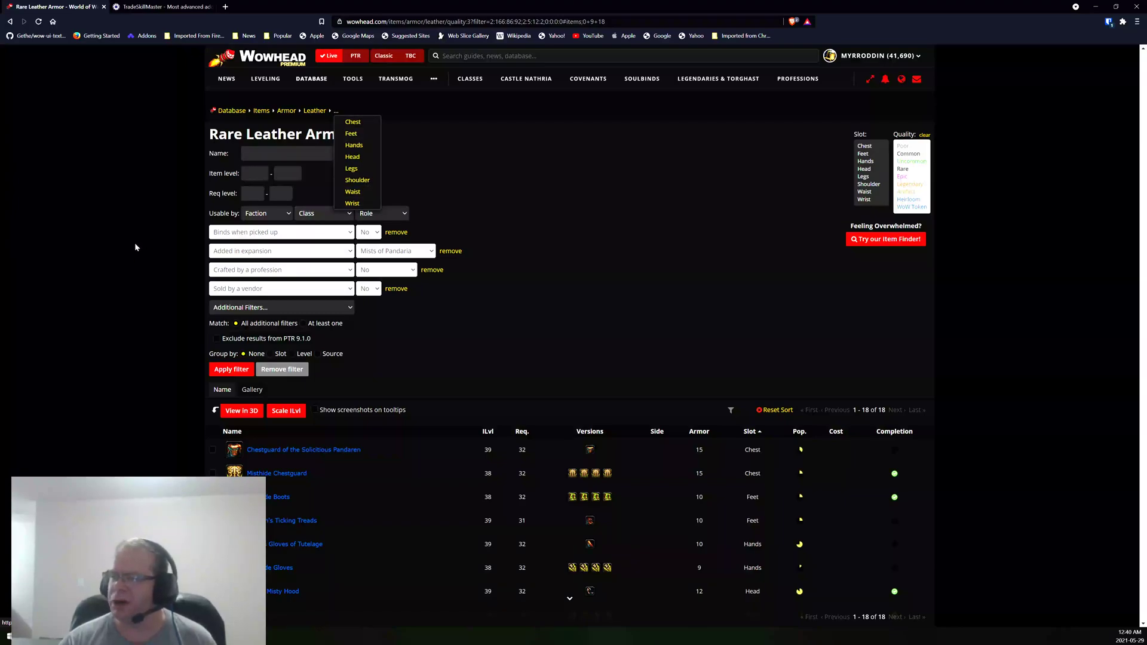
Select every item row in the Rare Leather Armor list, from Chestguard of the Solicitous Pandaren to Bracers of Rolling Fields.
scroll(135, 245, "down", 8)
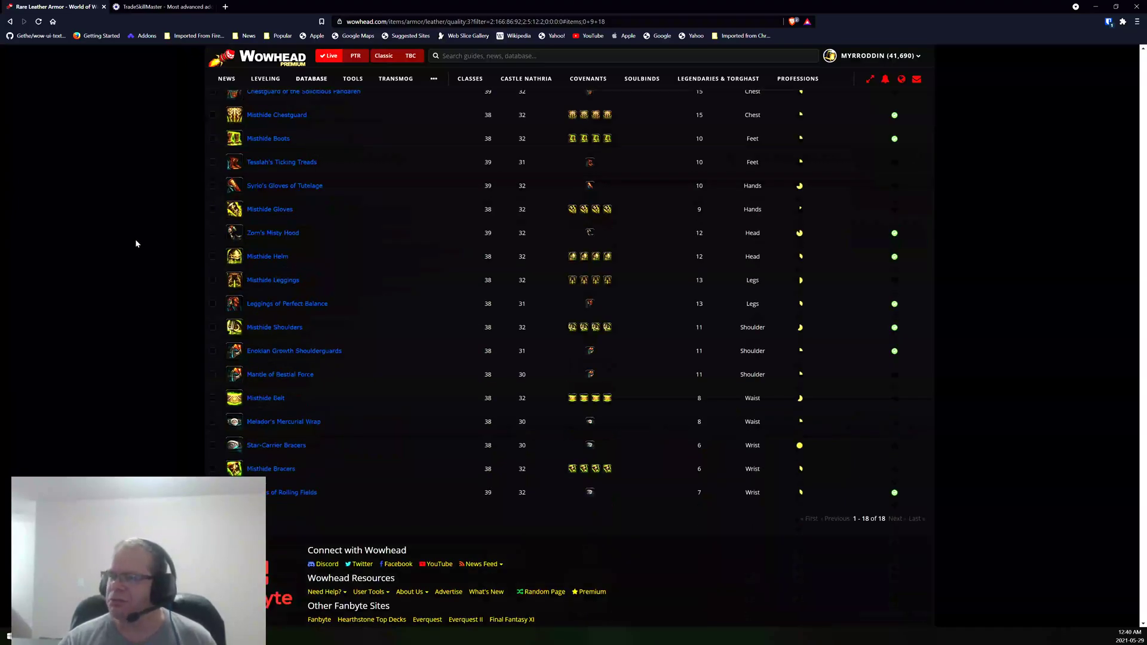
scroll(136, 243, "up", 3)
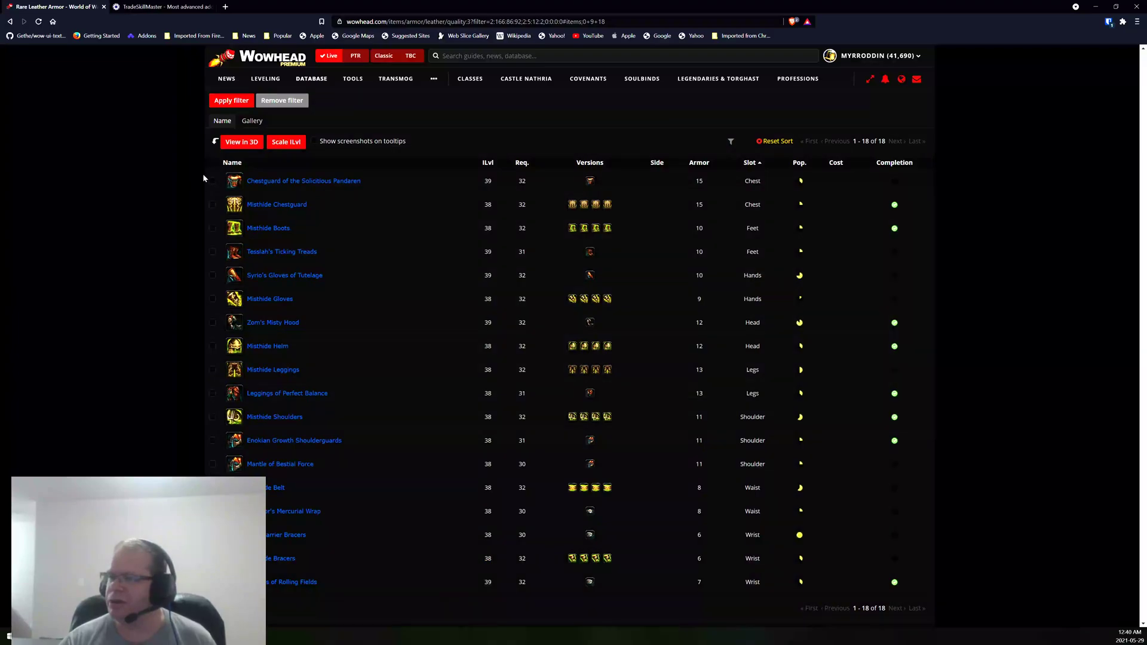
left_click_drag(210, 171, 860, 616)
scroll(923, 445, "down", 2)
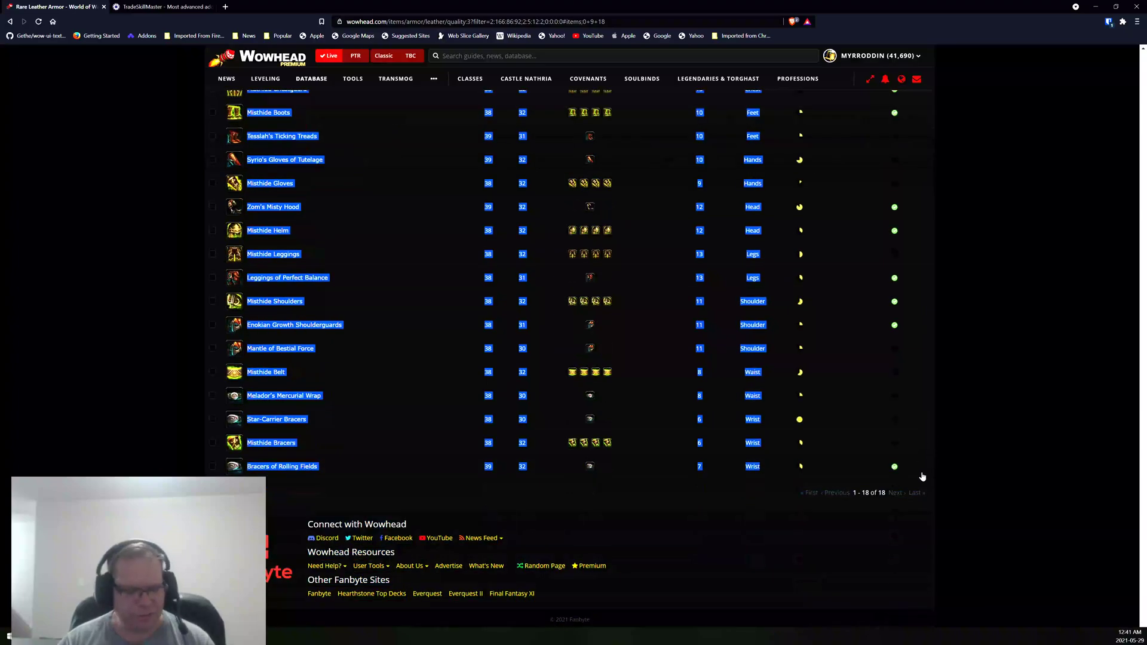
Switch to the TradeSkillMaster website and open the Group Maker page for creating a new group.
left_click(161, 9)
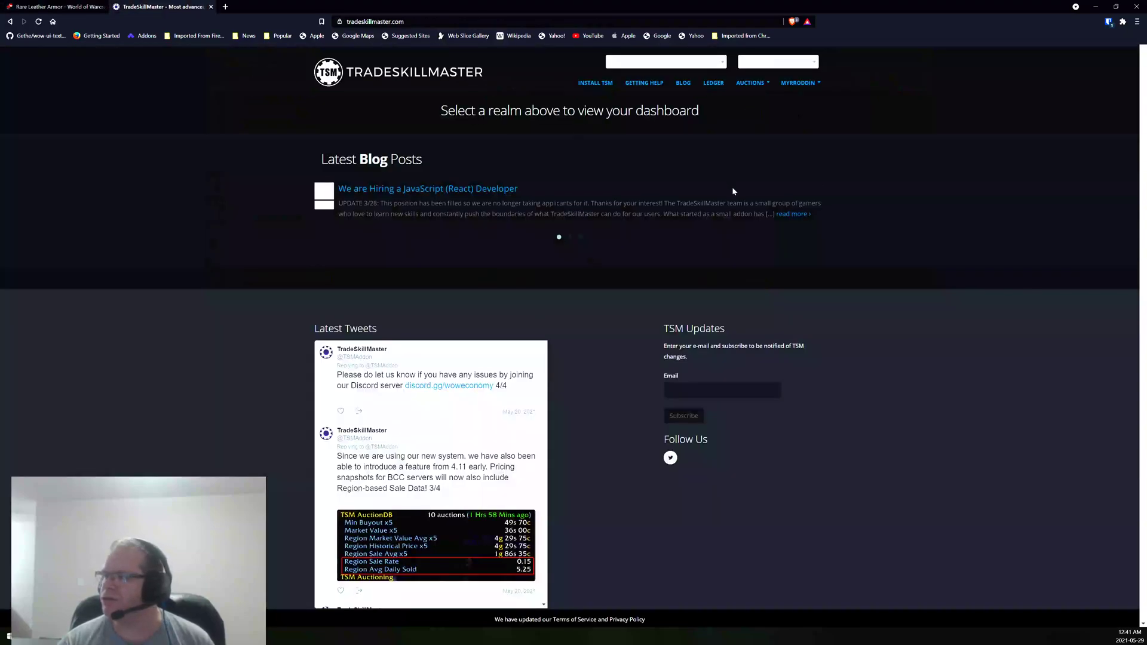
left_click(751, 85)
left_click(758, 82)
left_click(761, 83)
mouse_move(750, 153)
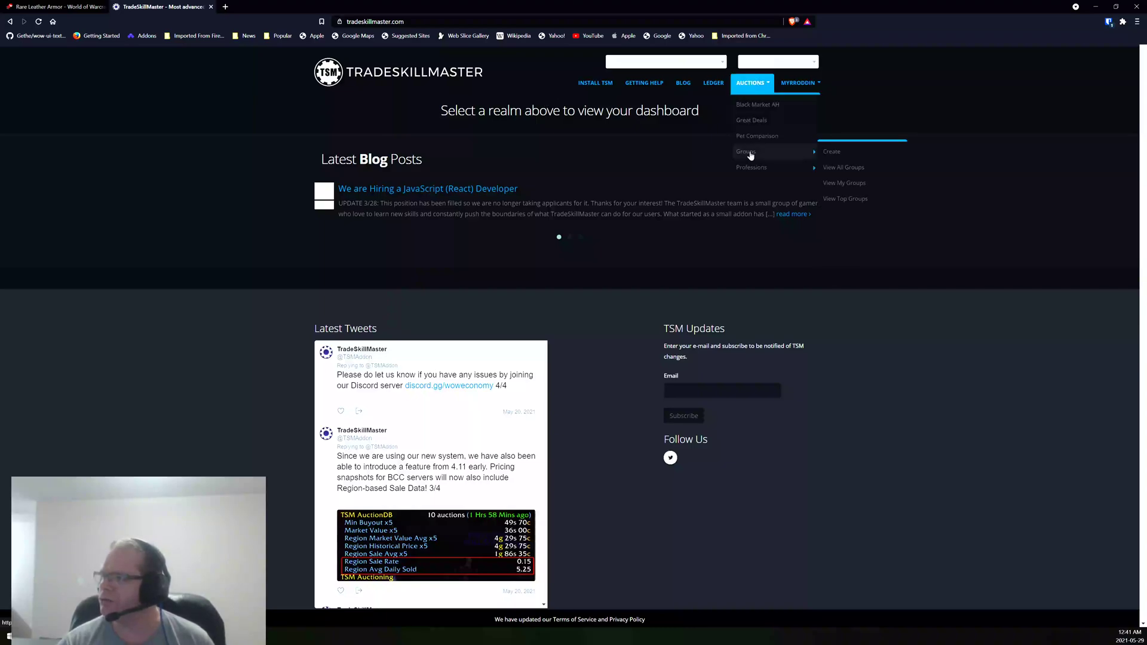
left_click(842, 152)
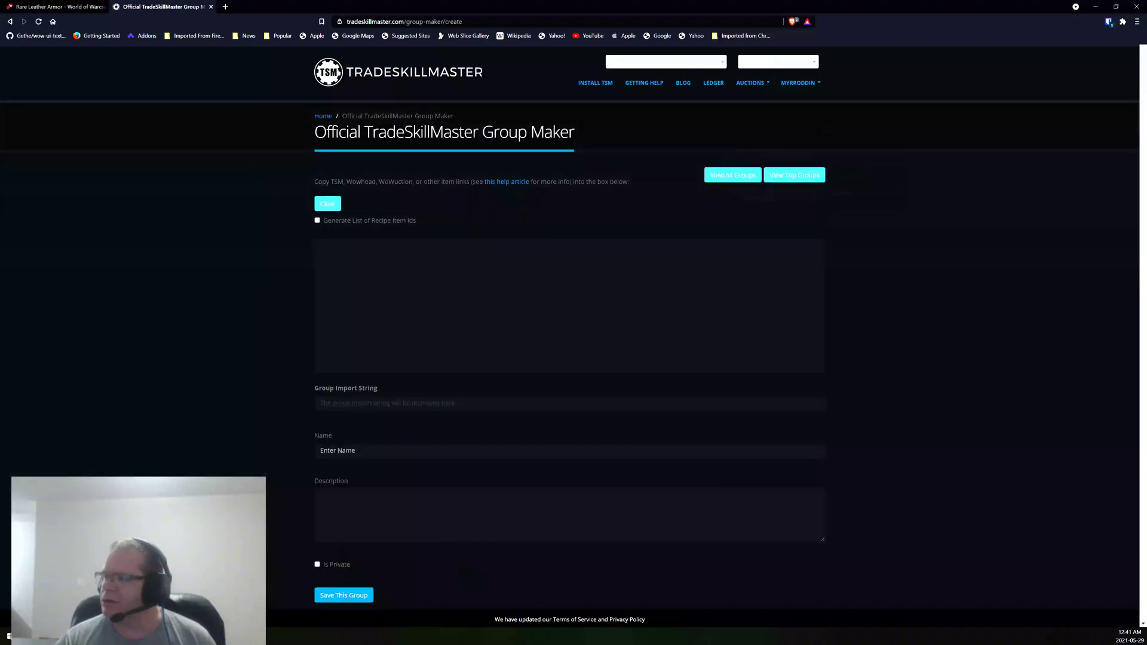
Paste the copied Wowhead item rows into the Group Maker and copy the generated group import string.
scroll(183, 326, "down", 2)
scroll(185, 322, "up", 2)
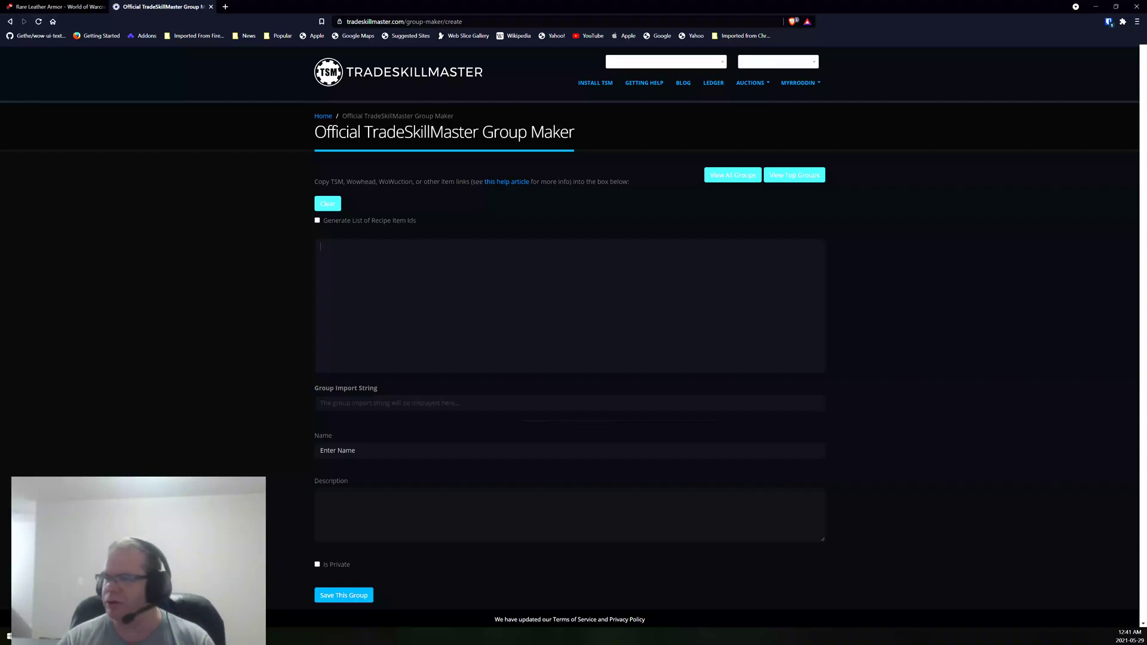
key("ctrl+v")
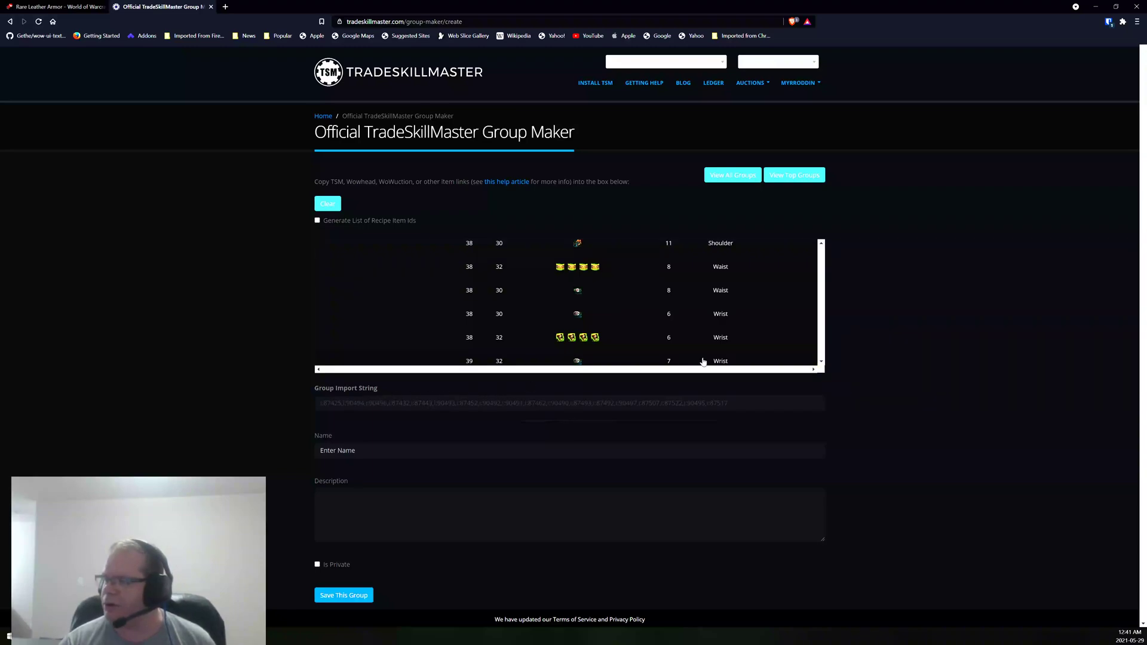
left_click(511, 412)
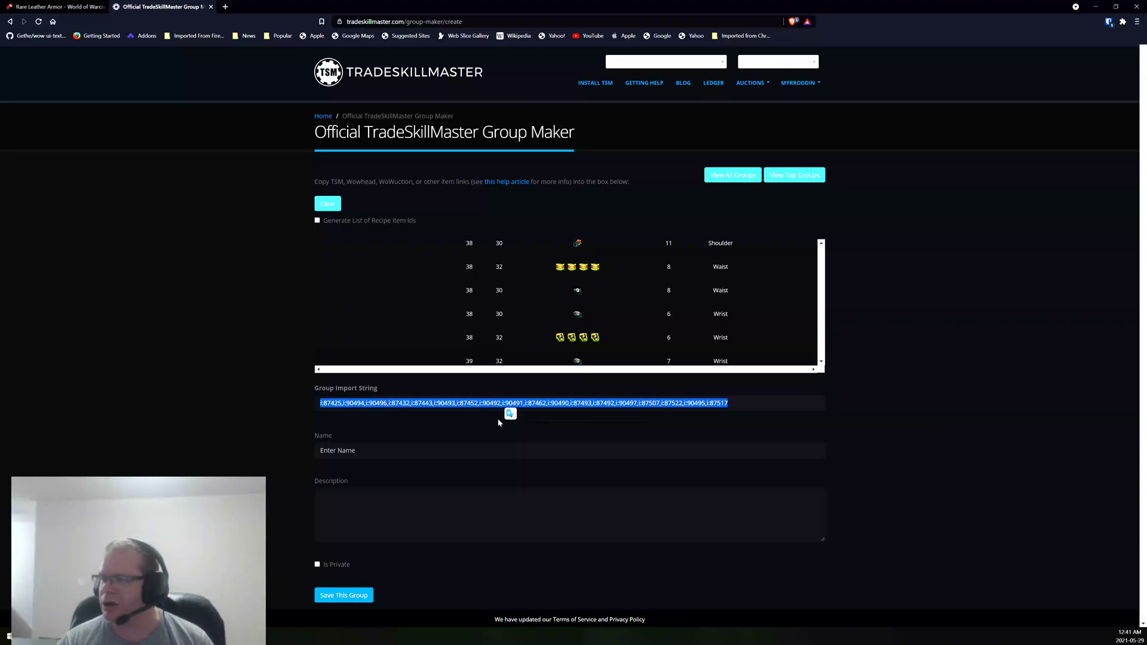
Return to the Wowhead list, hide the Display Capture source in Streamlabs OBS, and switch back to World of Warcraft.
left_click(68, 8)
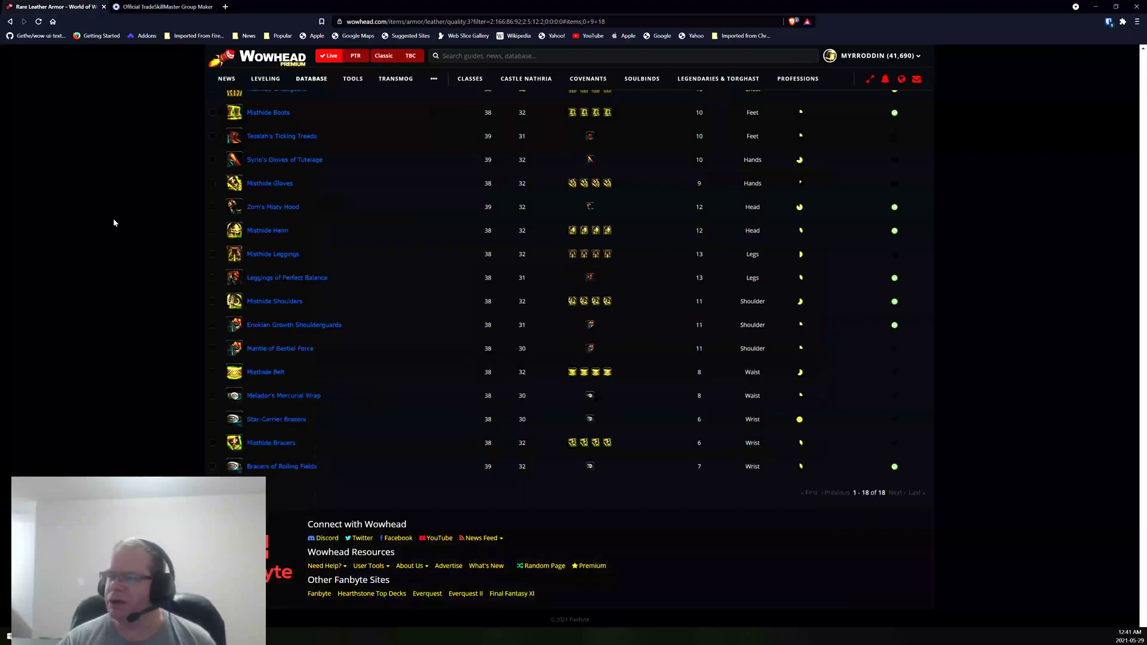
scroll(116, 232, "up", 2)
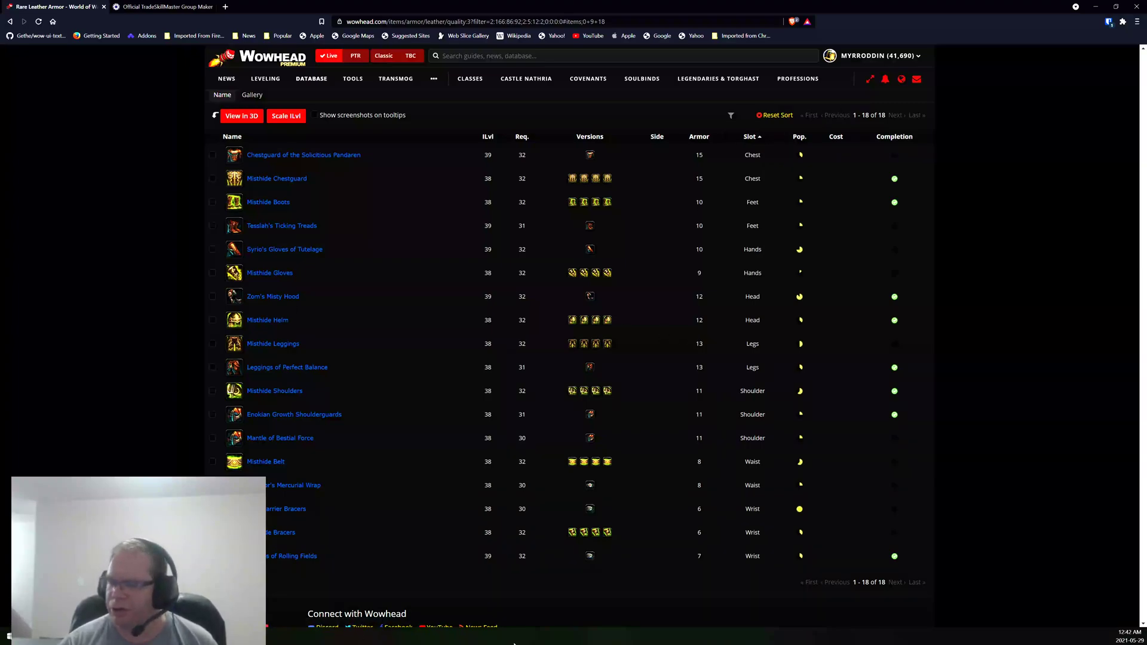
left_click(143, 637)
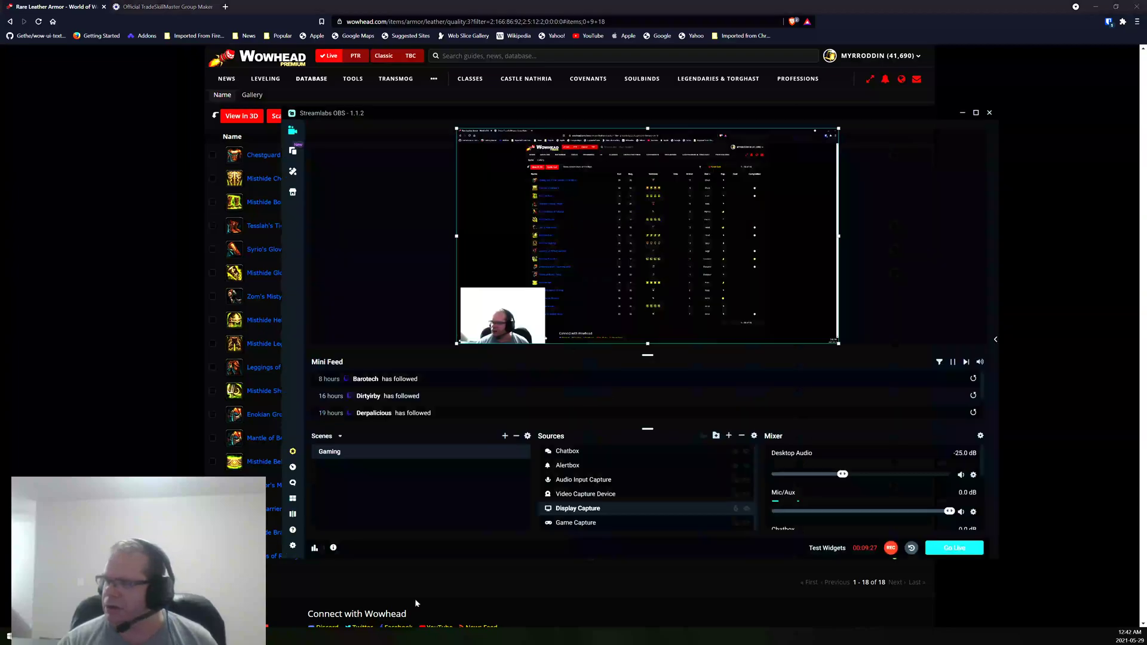
left_click(747, 509)
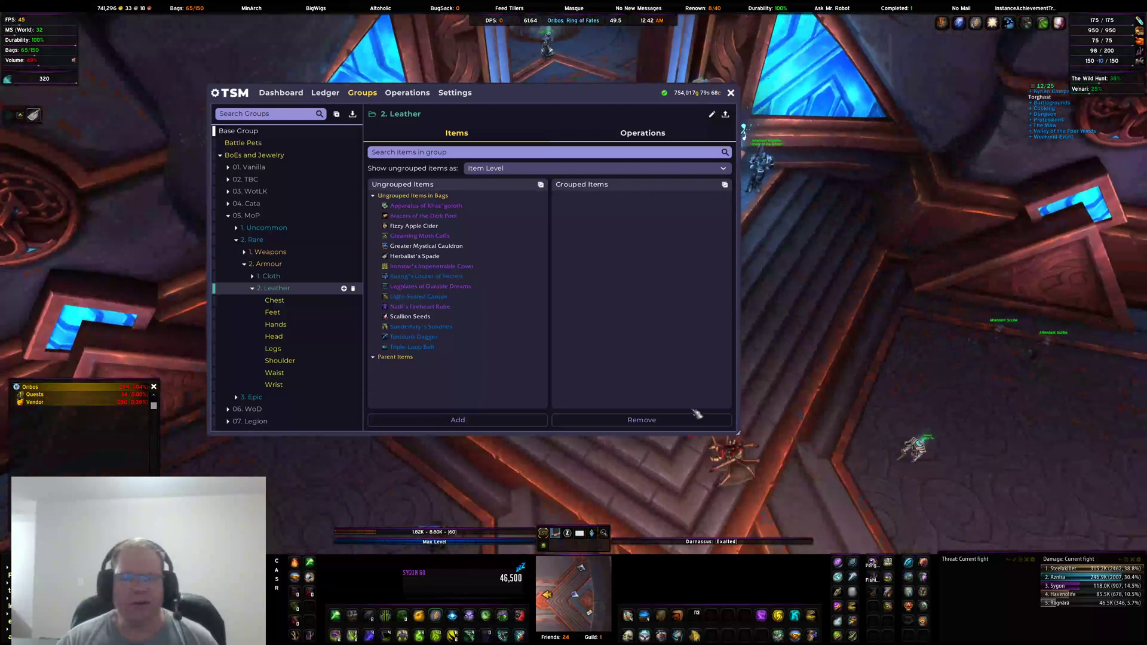
Import the copied string into TSM as a group, moving the already grouped items as well.
mouse_move(519, 322)
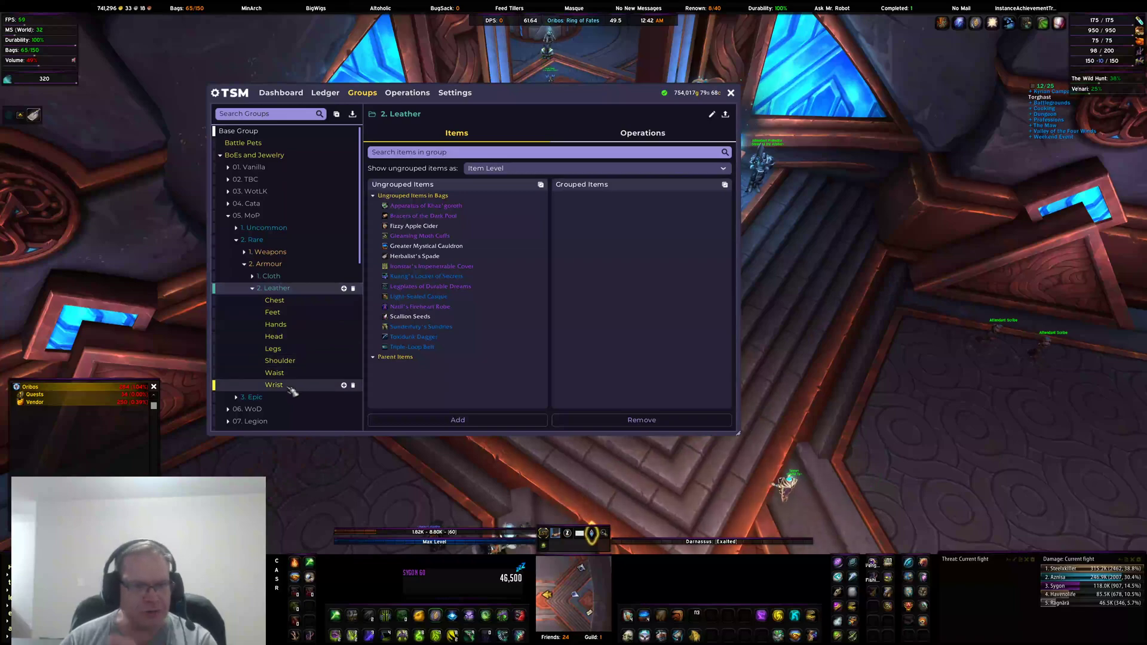
left_click(352, 115)
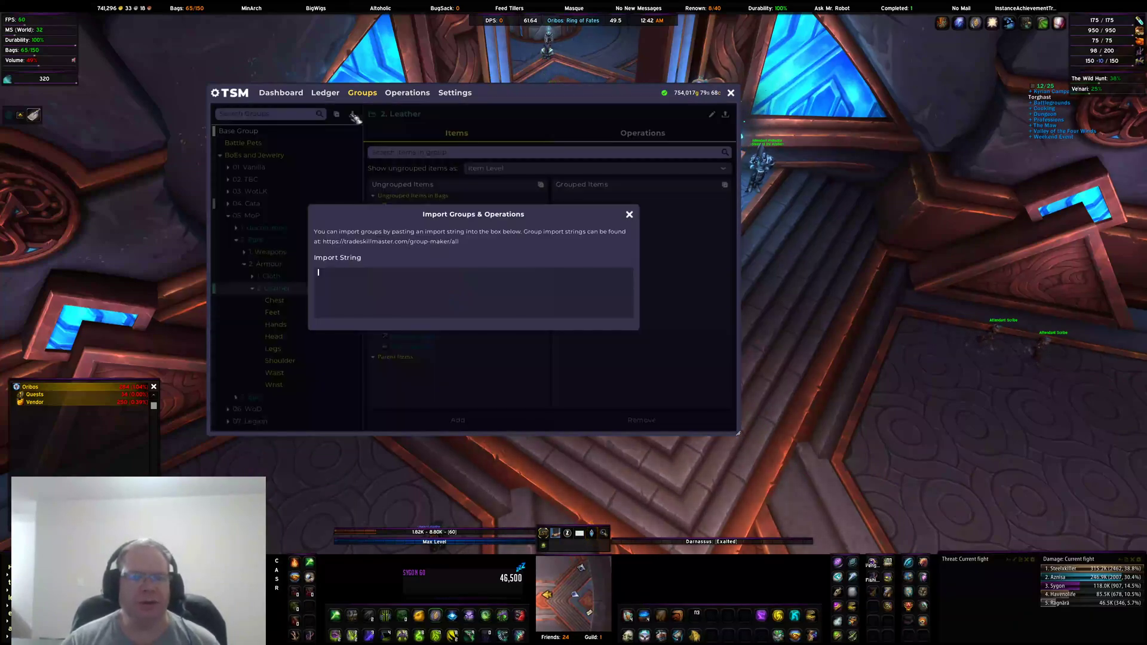
key("ctrl+v")
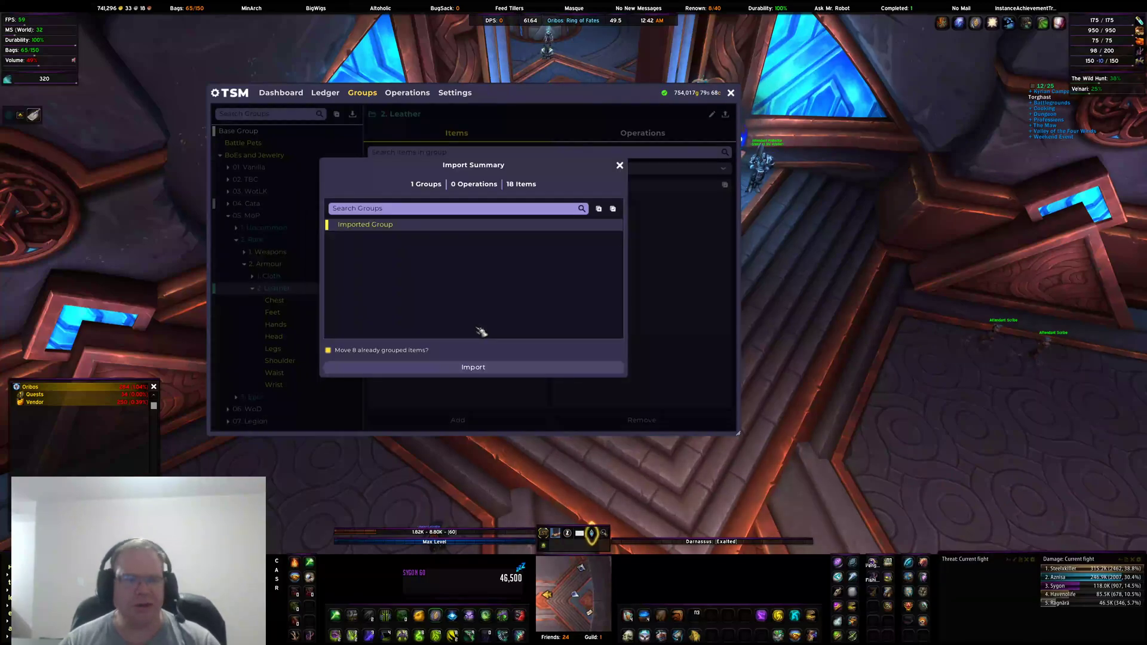
left_click(472, 369)
Inspect the grouped items of Imported Group by selecting them all, and delete the group.
scroll(350, 281, "down", 3)
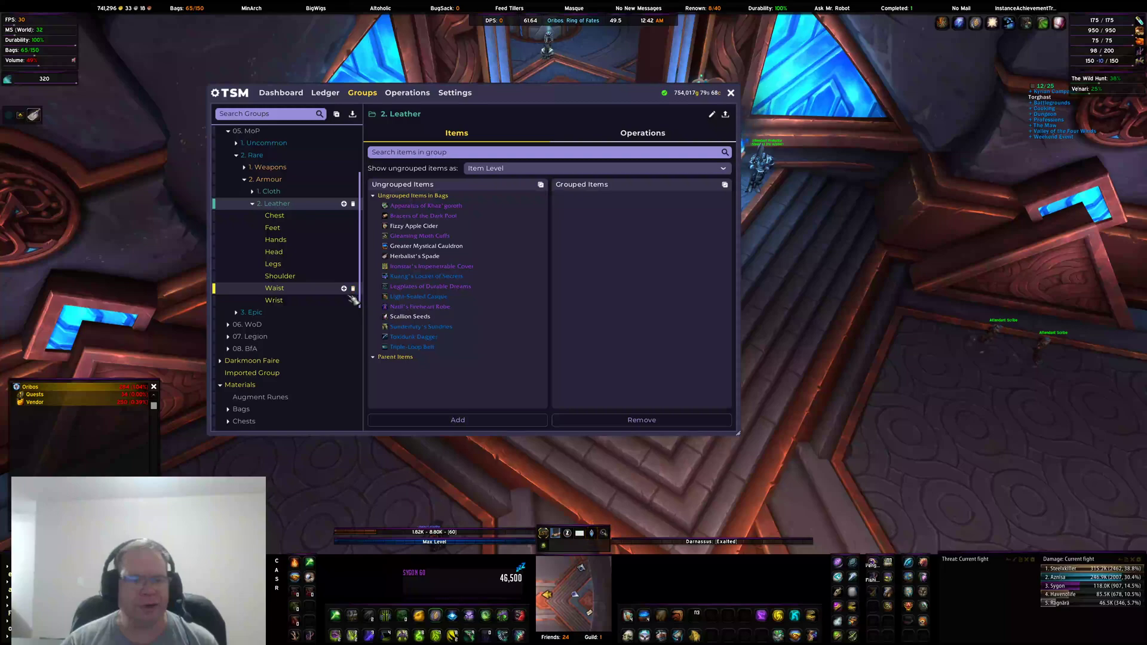
left_click(220, 385)
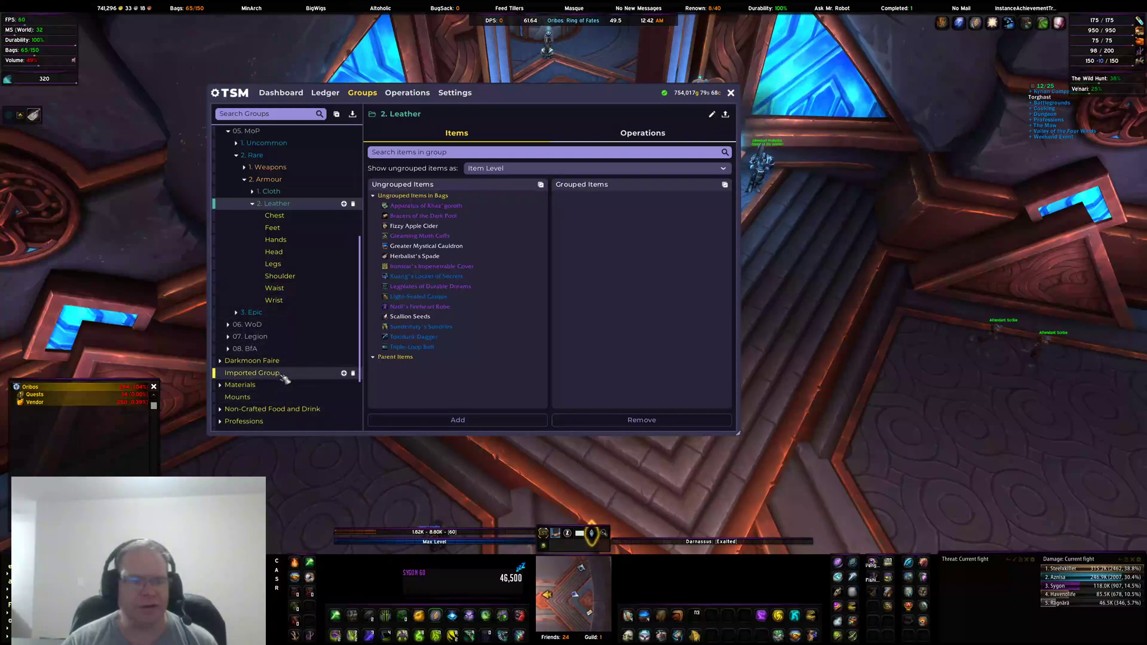
left_click(283, 374)
left_click(601, 329)
left_click(725, 185)
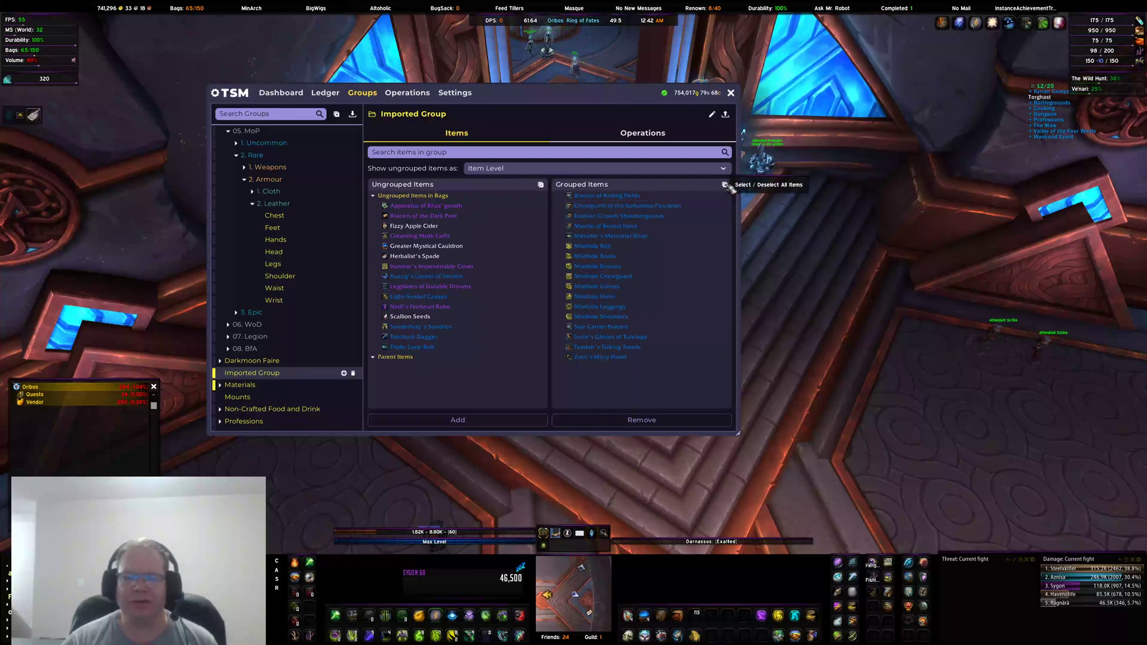
left_click(725, 185)
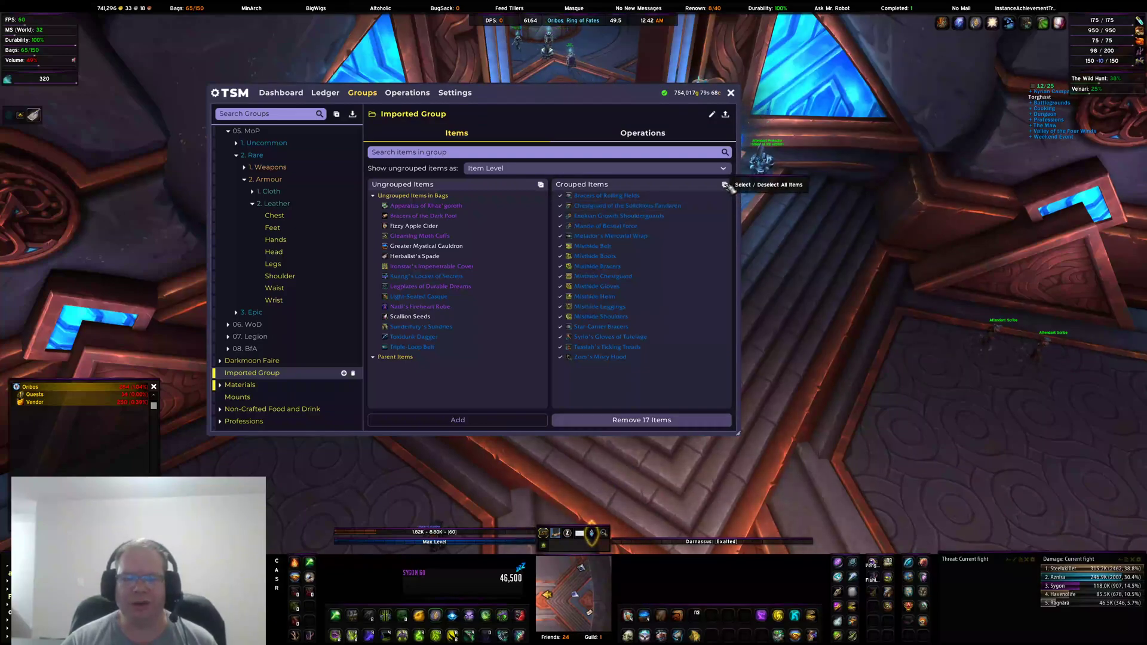
left_click(354, 374)
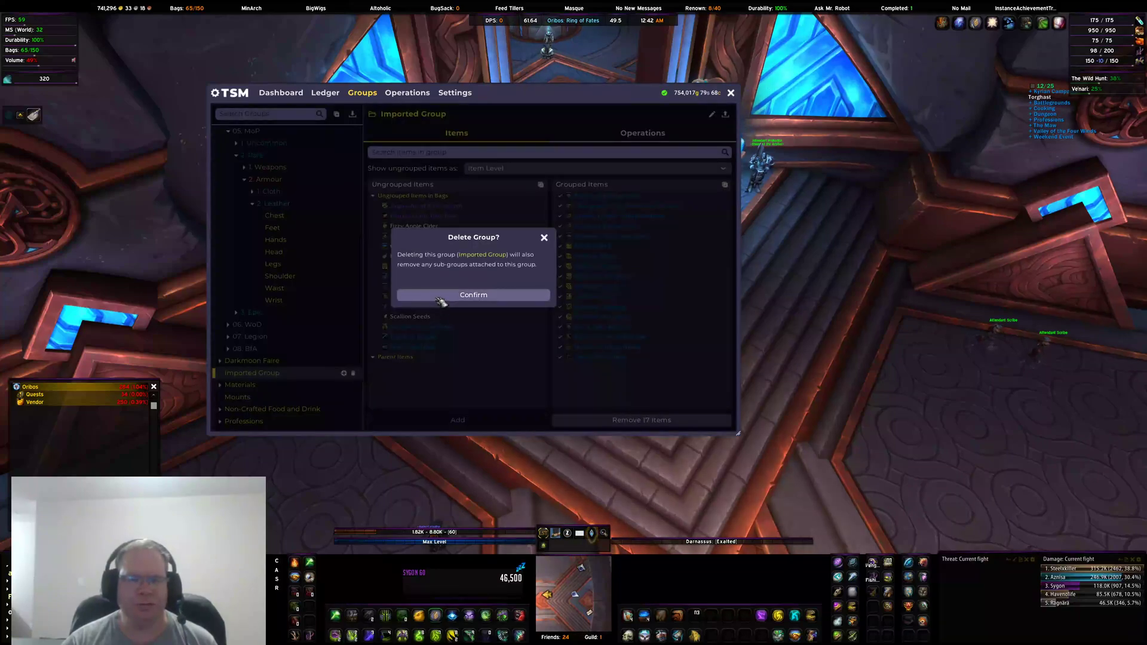
left_click(441, 295)
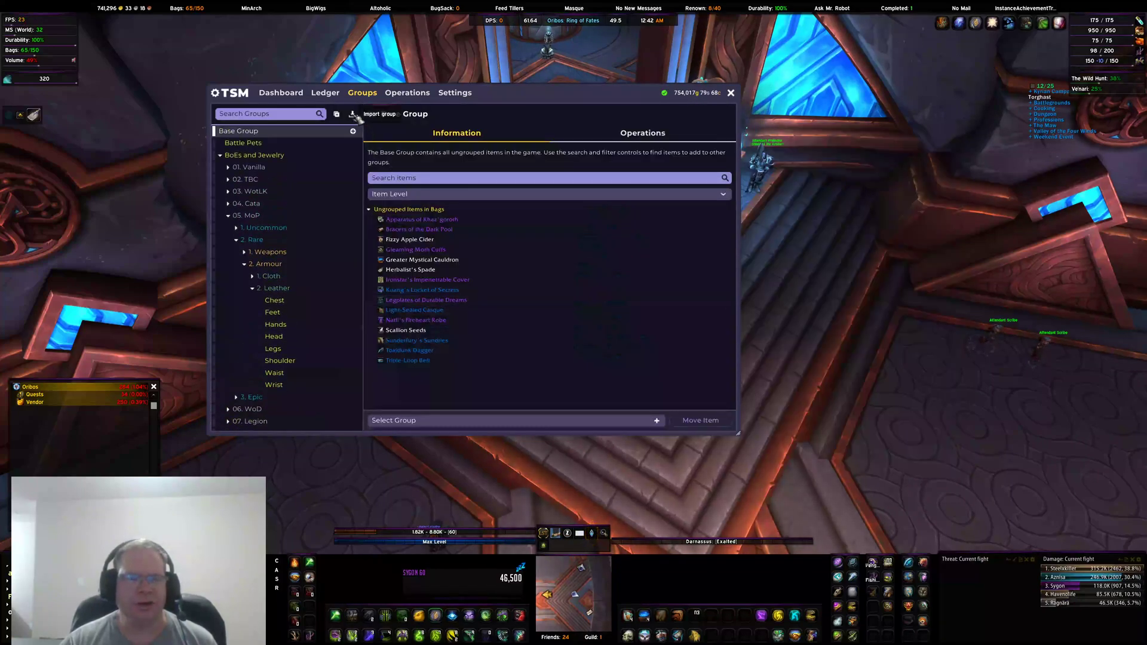
Import the same group string again and check Imported Group's items by selecting and deselecting them all.
left_click(353, 115)
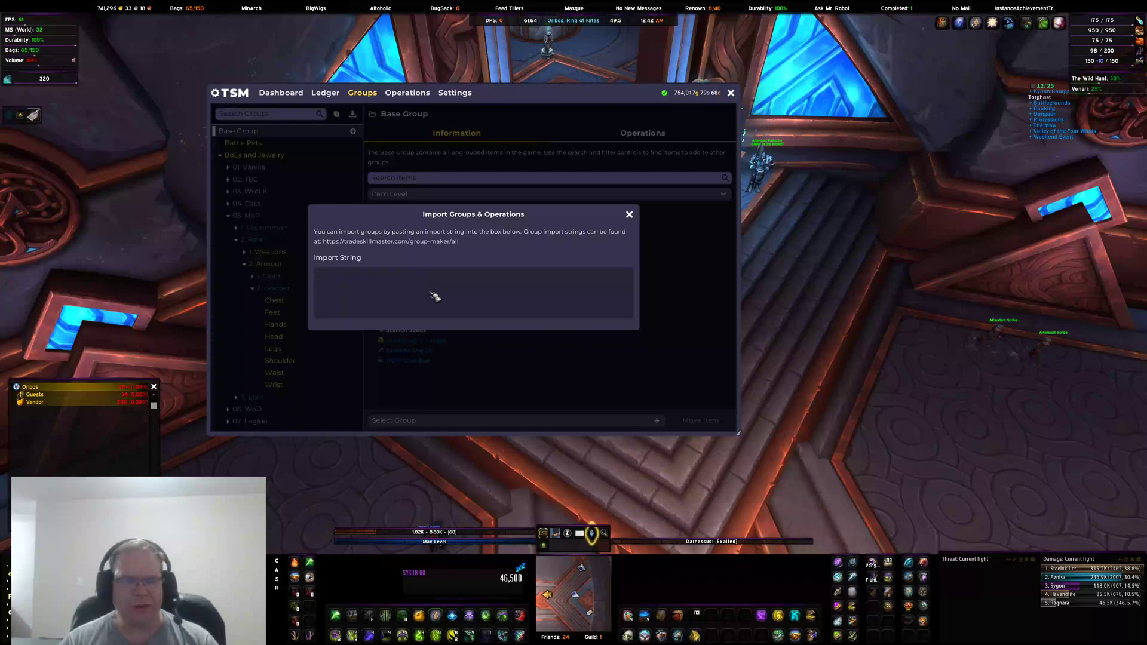
key("ctrl+v")
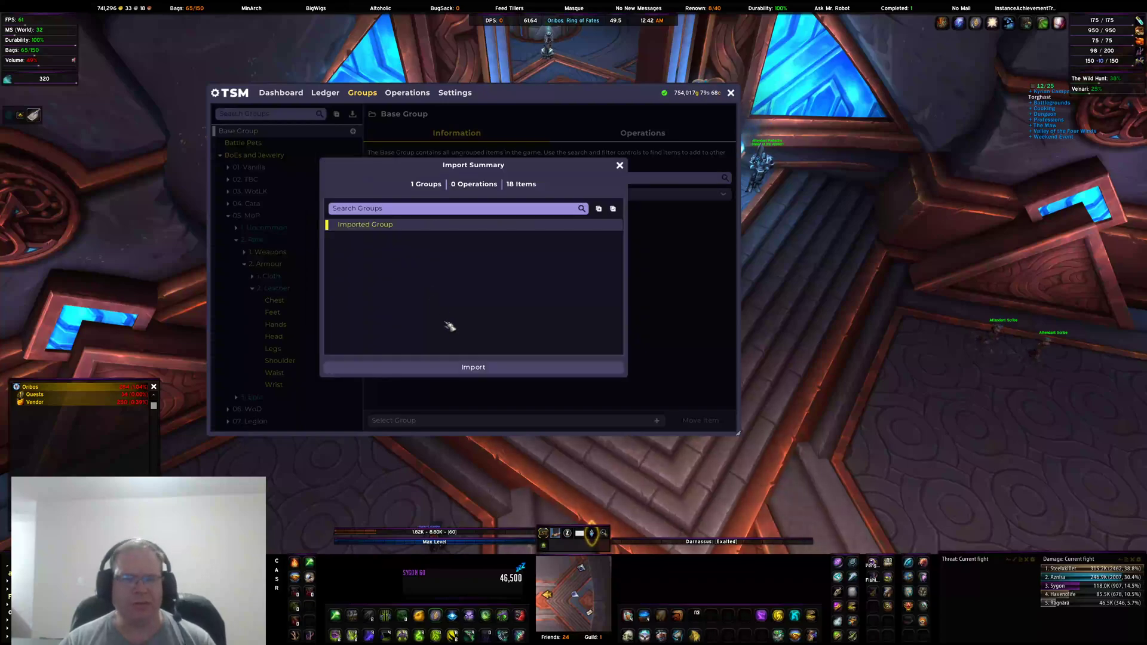
left_click(457, 367)
scroll(341, 275, "down", 2)
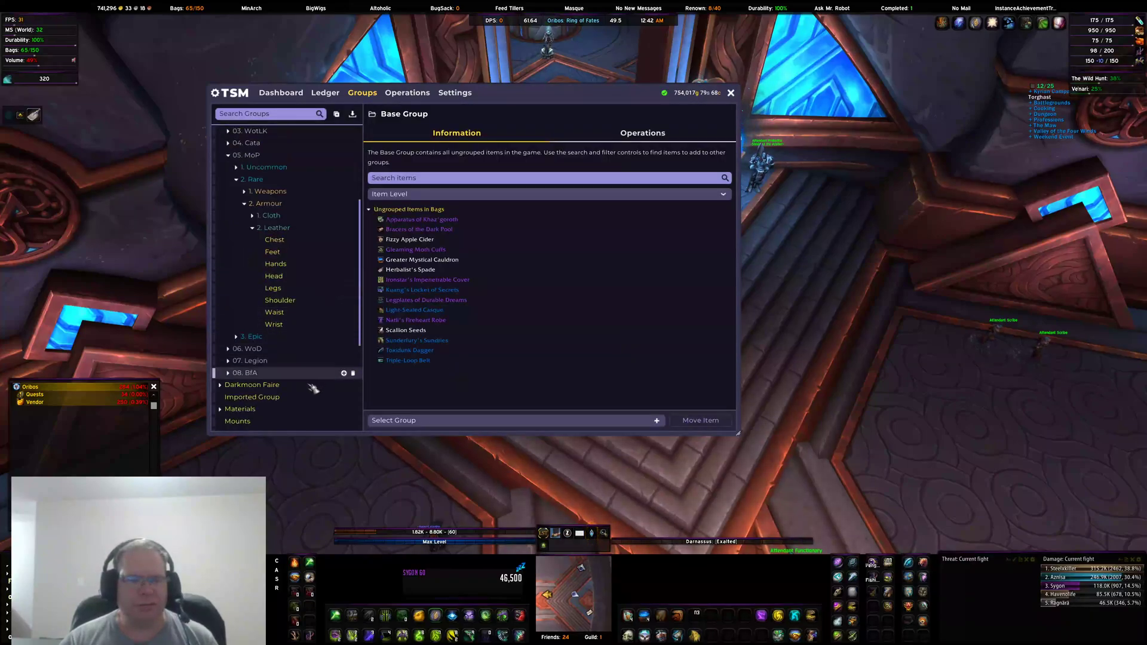
left_click(295, 399)
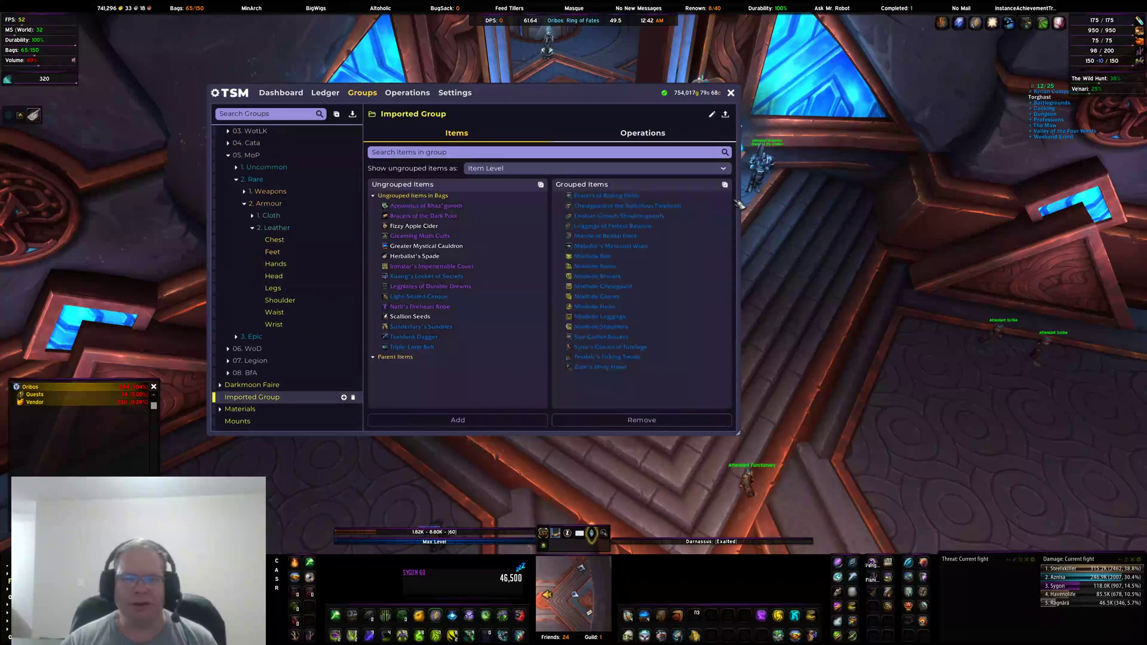
left_click(725, 184)
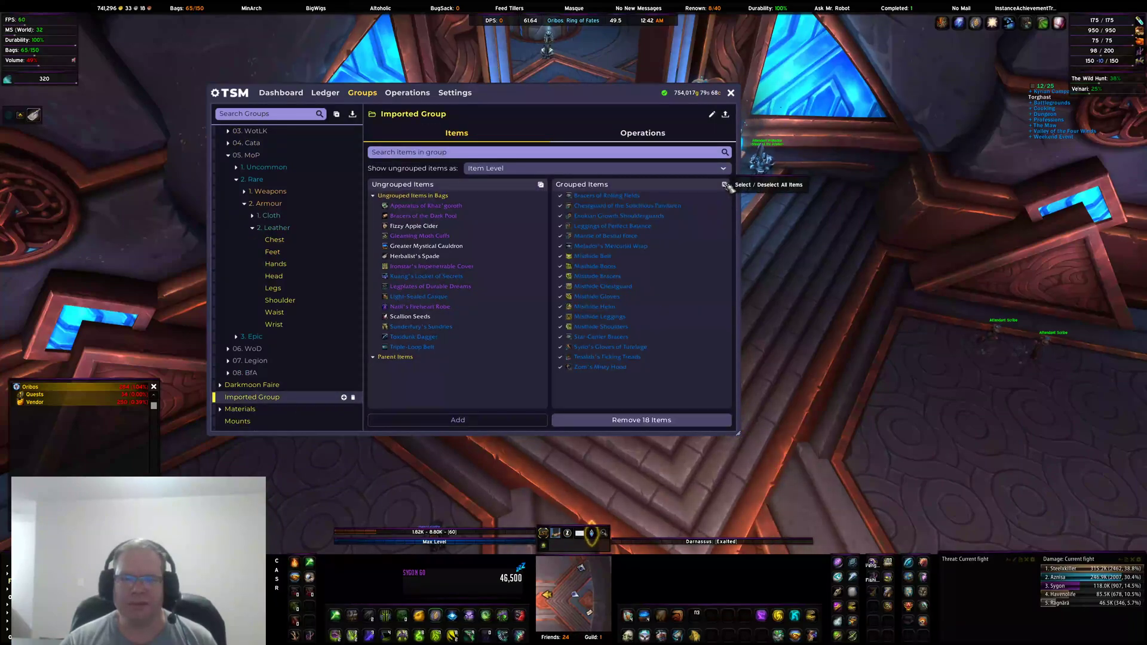
left_click(726, 186)
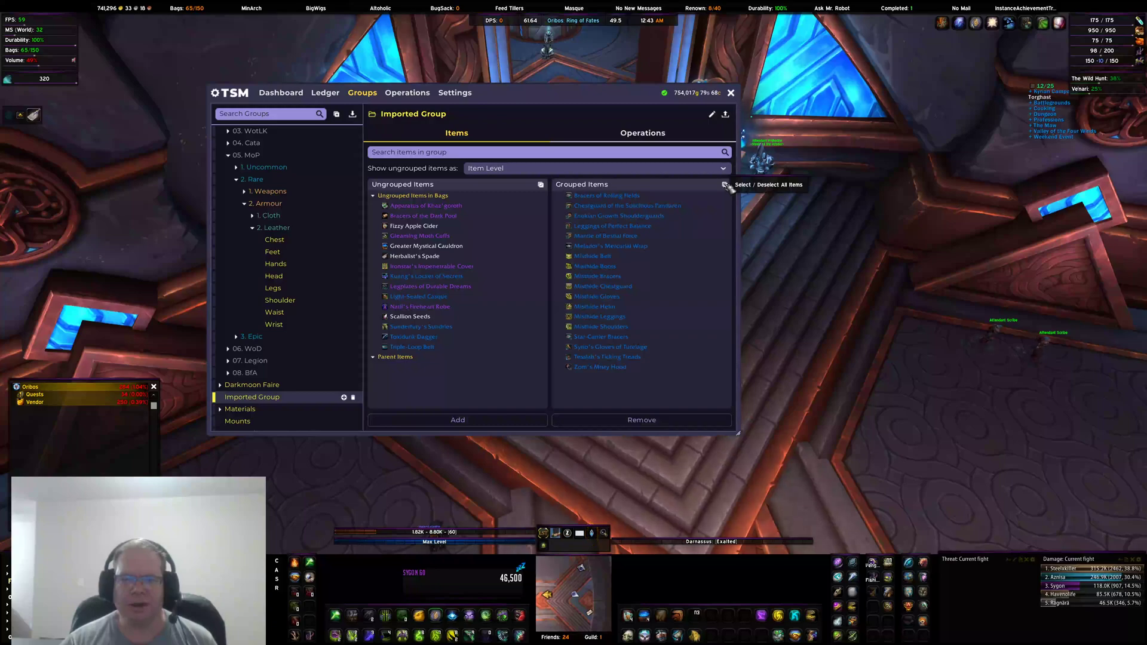
Nest Imported Group under 2. Leather and move all 18 of its items up to the parent group.
left_click_drag(306, 404, 321, 233)
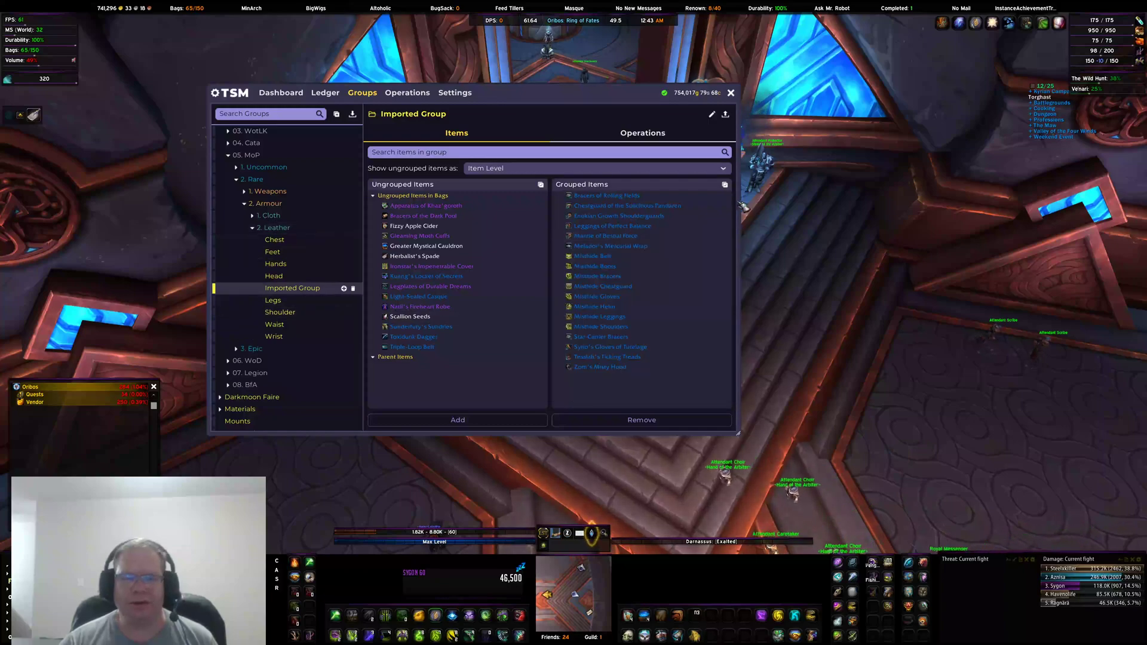
left_click(725, 185)
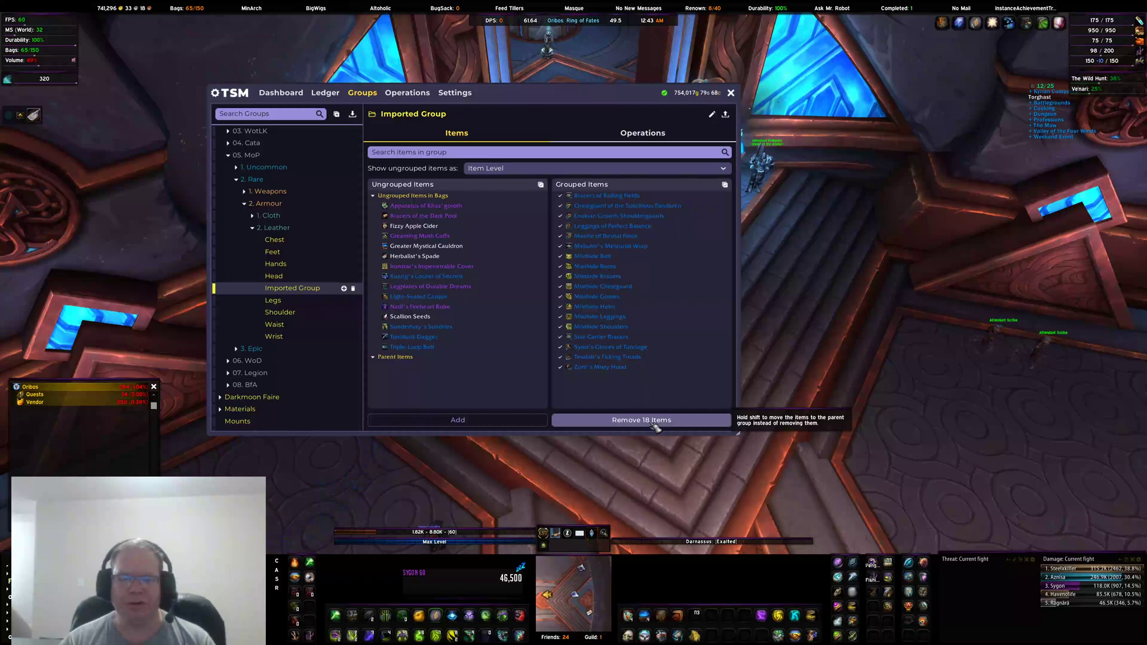
key("shift")
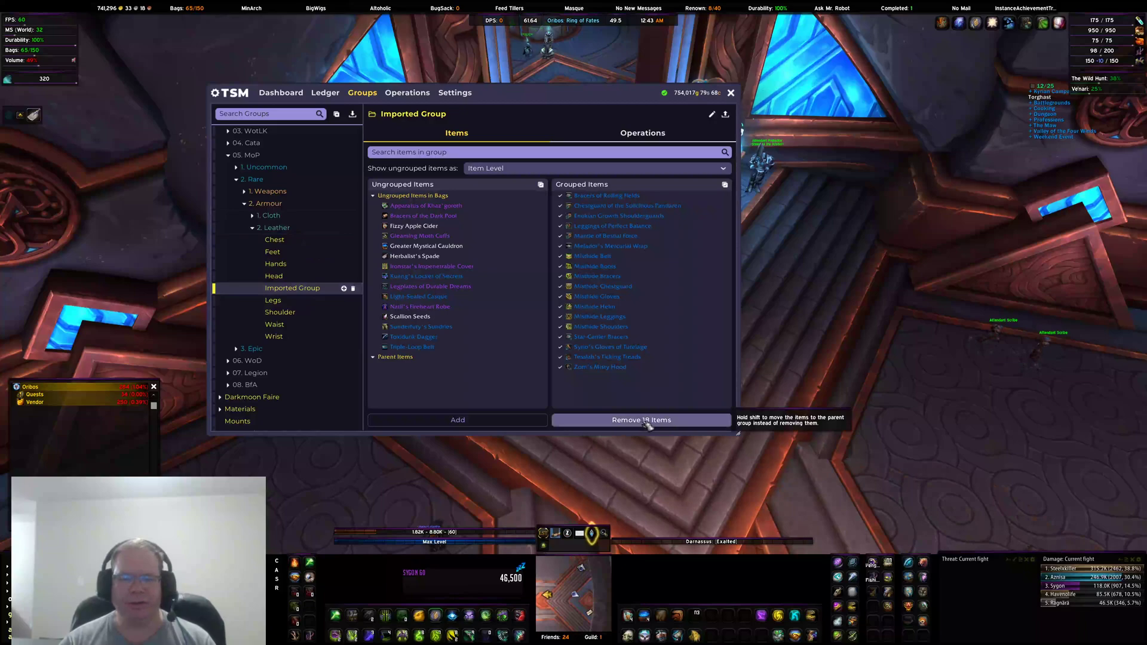
key("shift")
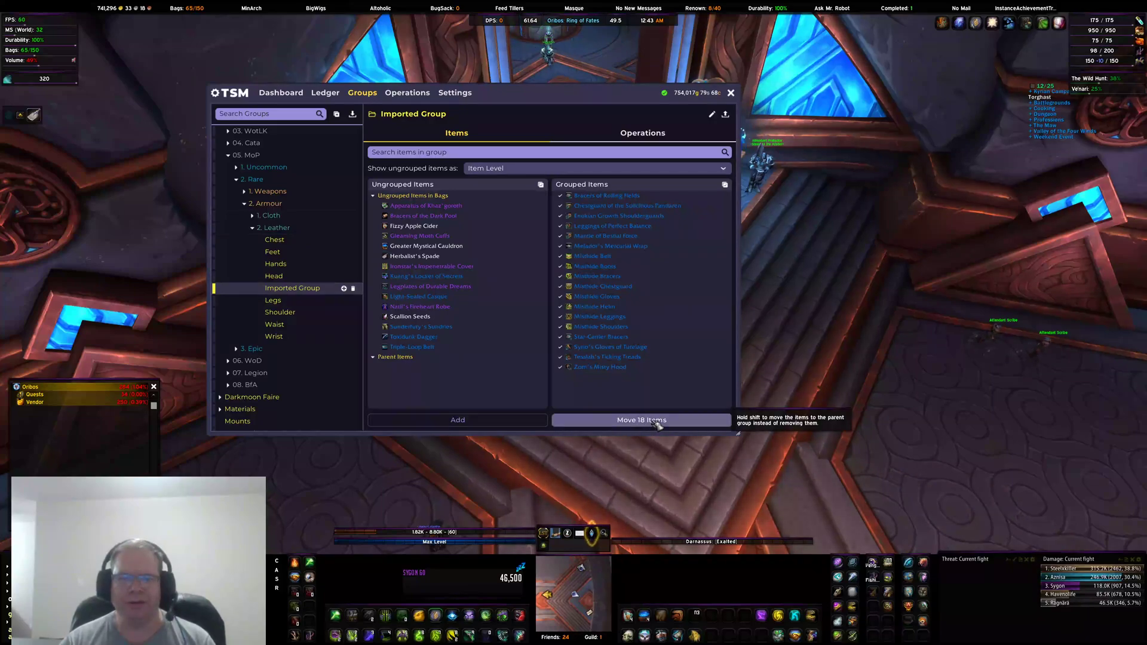
left_click(657, 422, "shift")
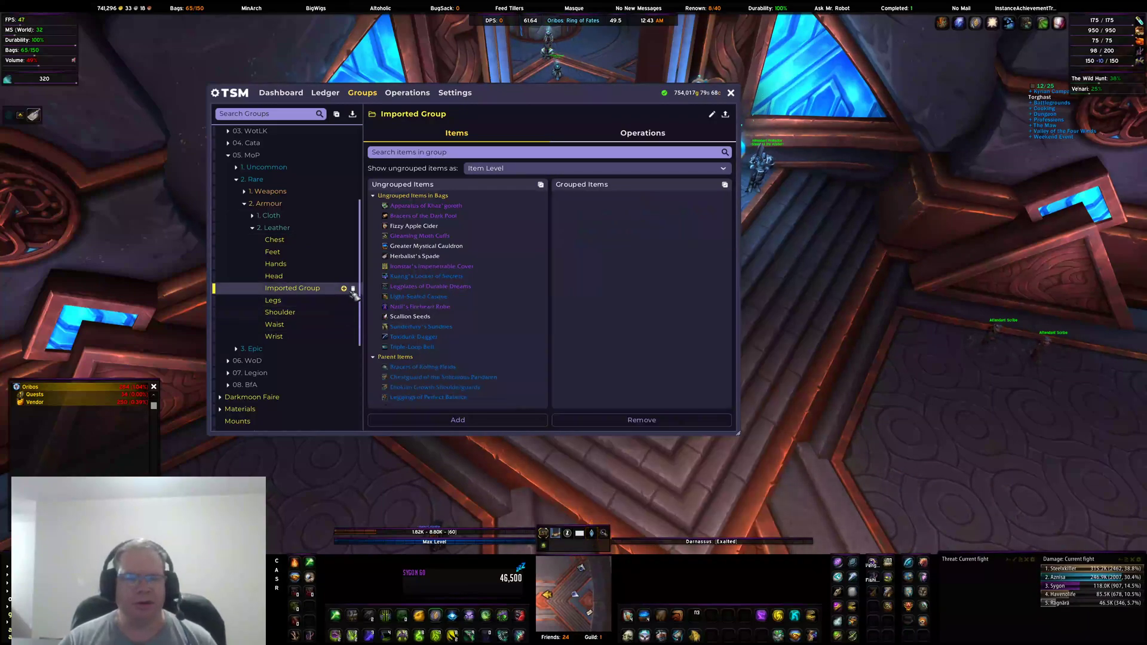
Delete the emptied Imported Group and open the 2. Leather group to show its items.
left_click(354, 288)
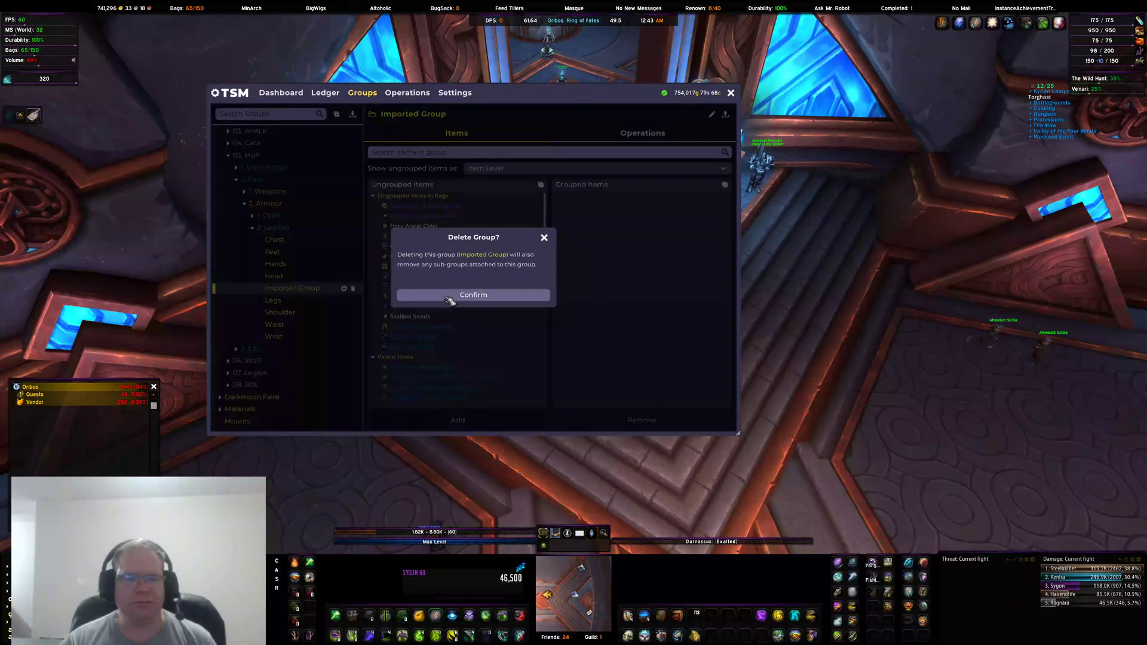
left_click(450, 295)
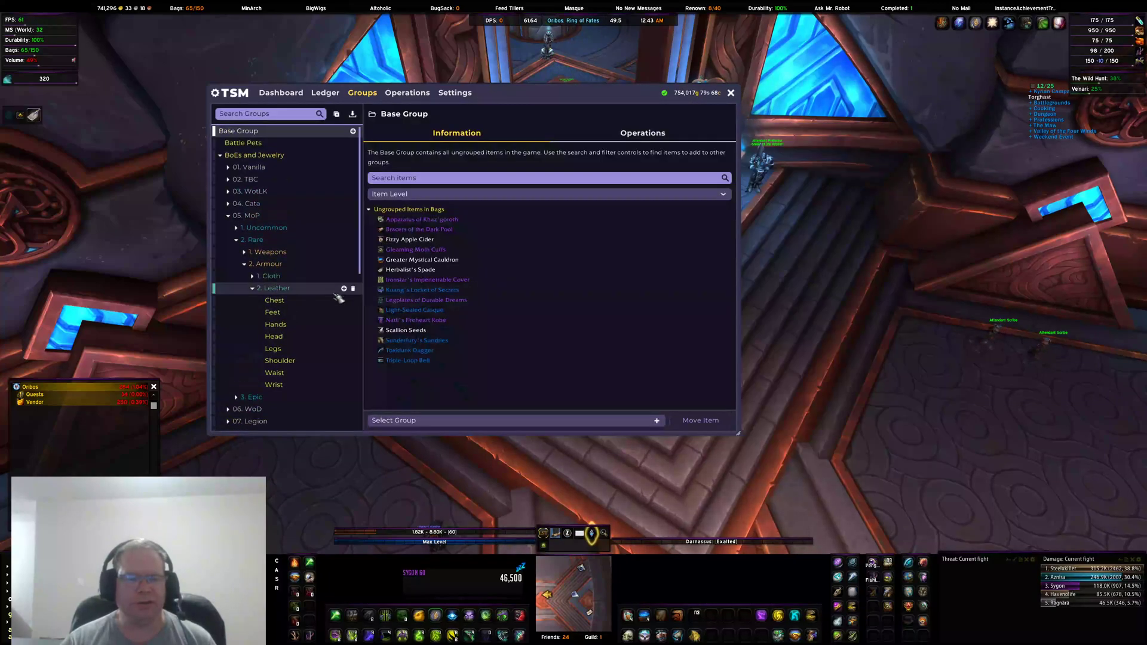
left_click(307, 288)
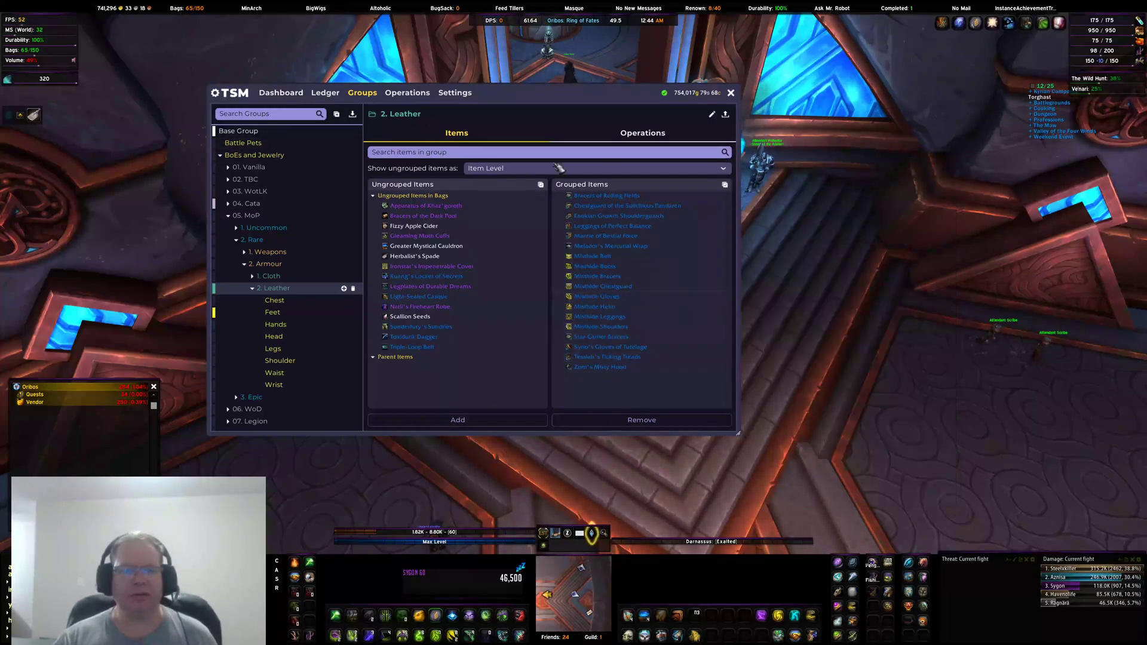
Close the TSM group window, talk to the nearby auctioneer, and bring up TSM's auction house browsing view with the group tree.
left_click(731, 93)
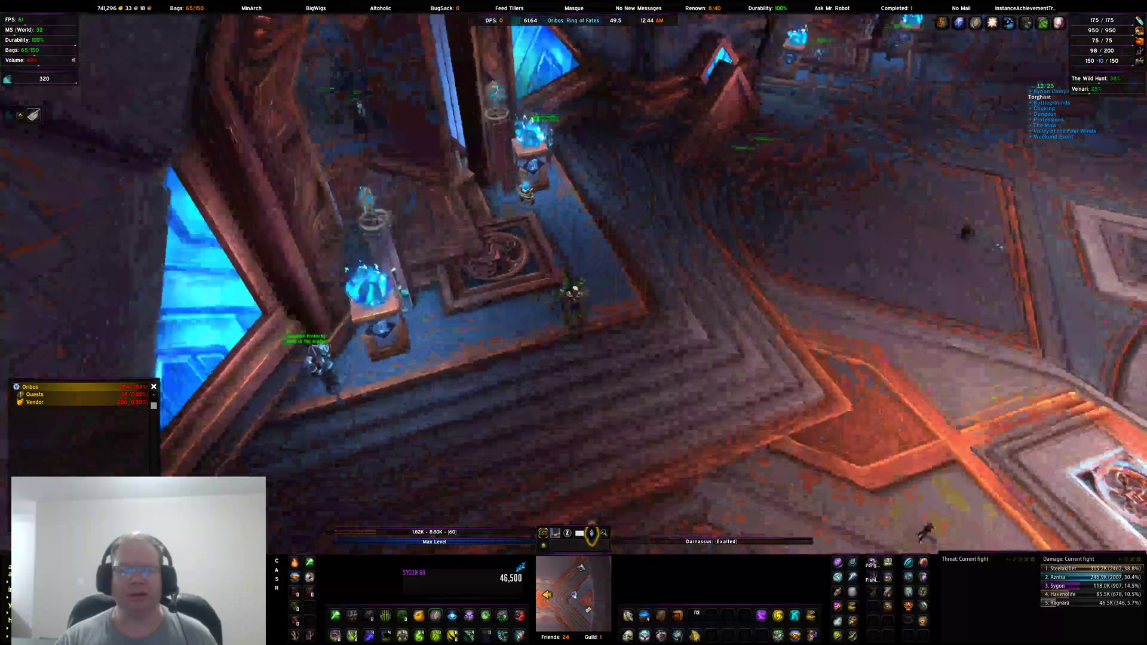
left_click_drag(927, 531, 585, 192)
key("1")
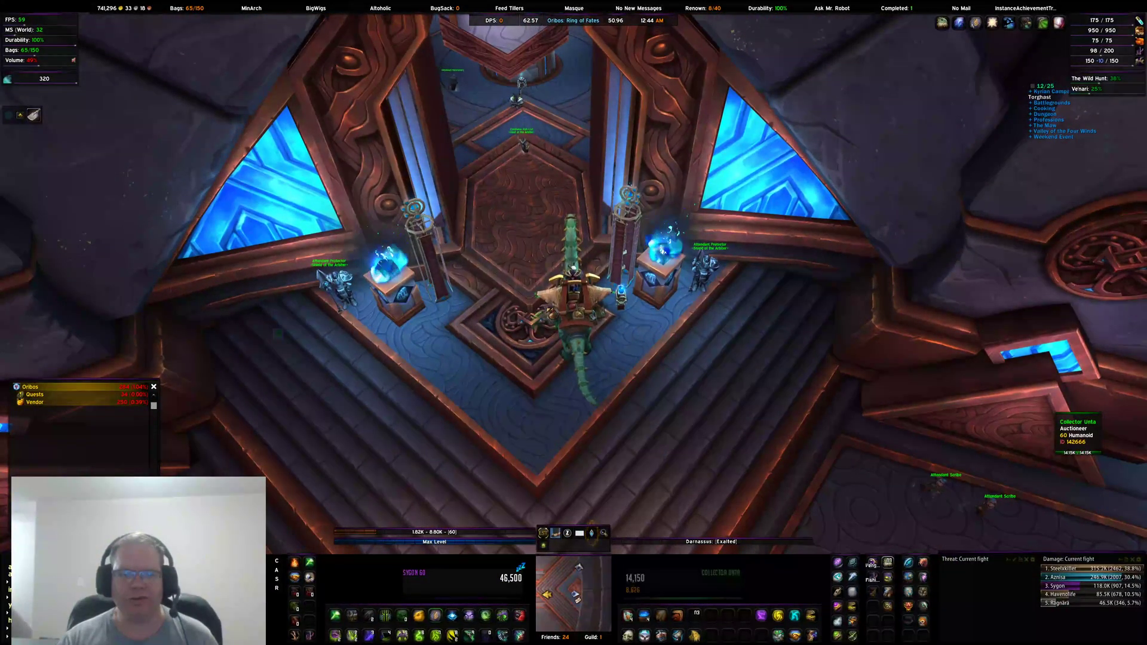
right_click(552, 313)
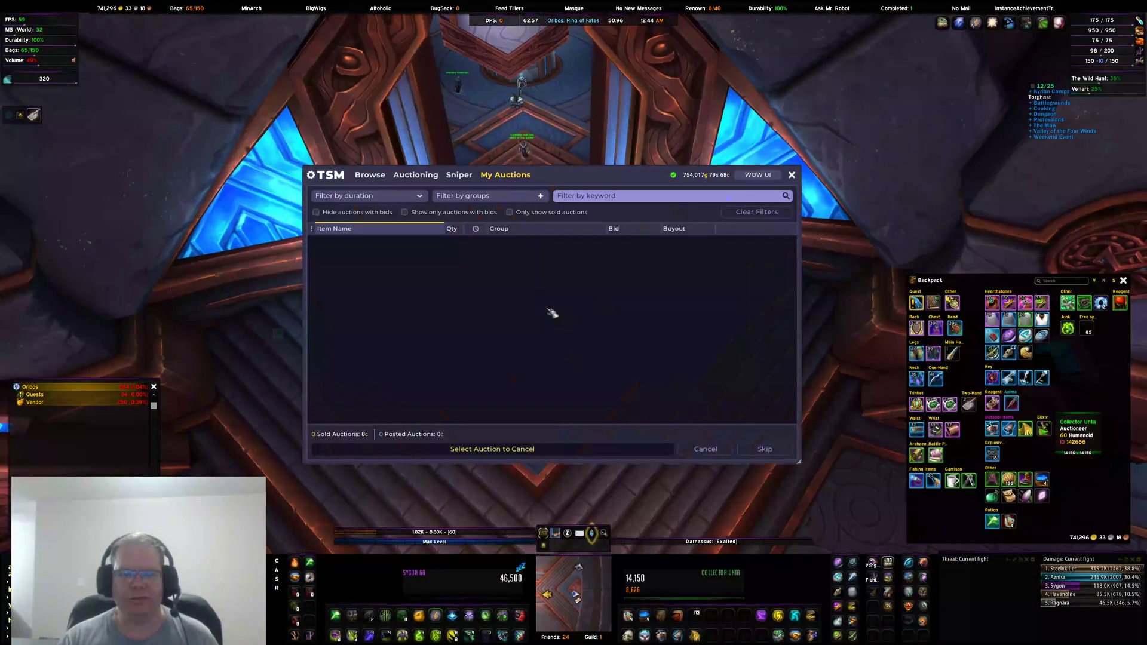
left_click(377, 178)
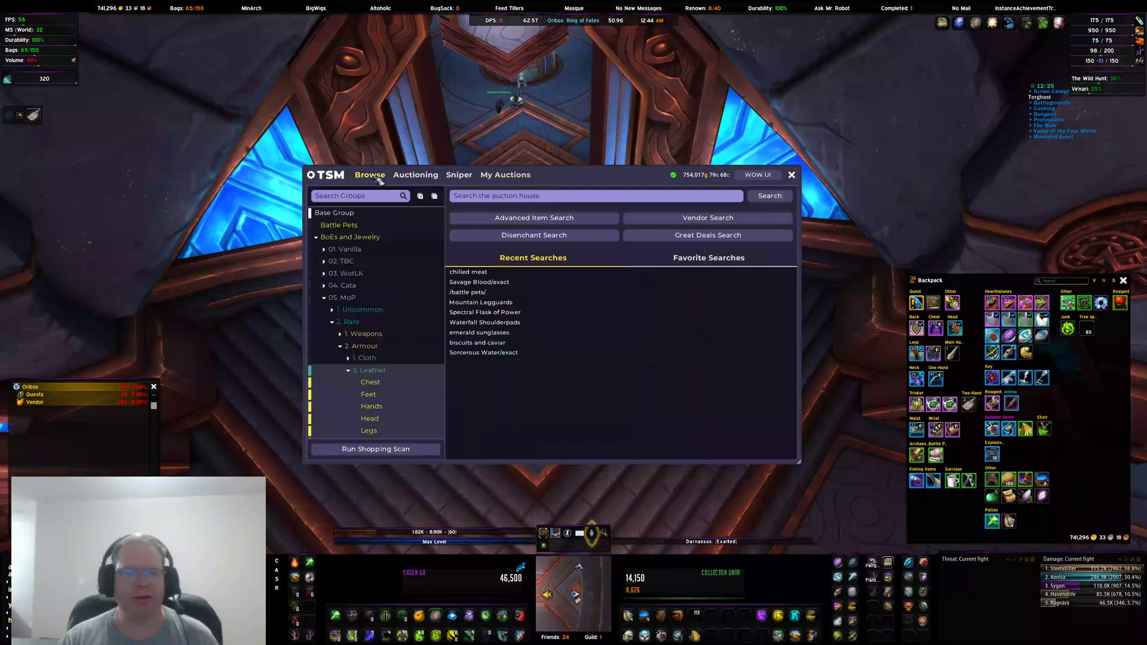
scroll(407, 272, "down", 2)
scroll(411, 276, "up", 3)
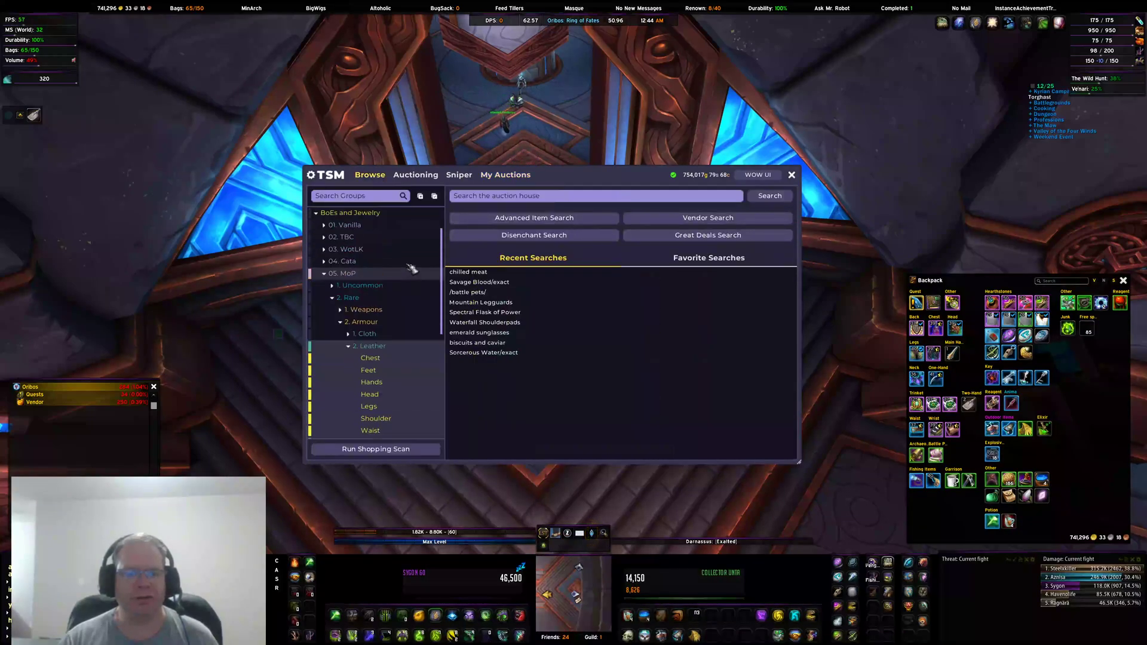
Clear the group selection, select only 2. Leather with its subgroups under MoP rare armour, and run a shopping scan on them.
scroll(398, 280, "down", 3)
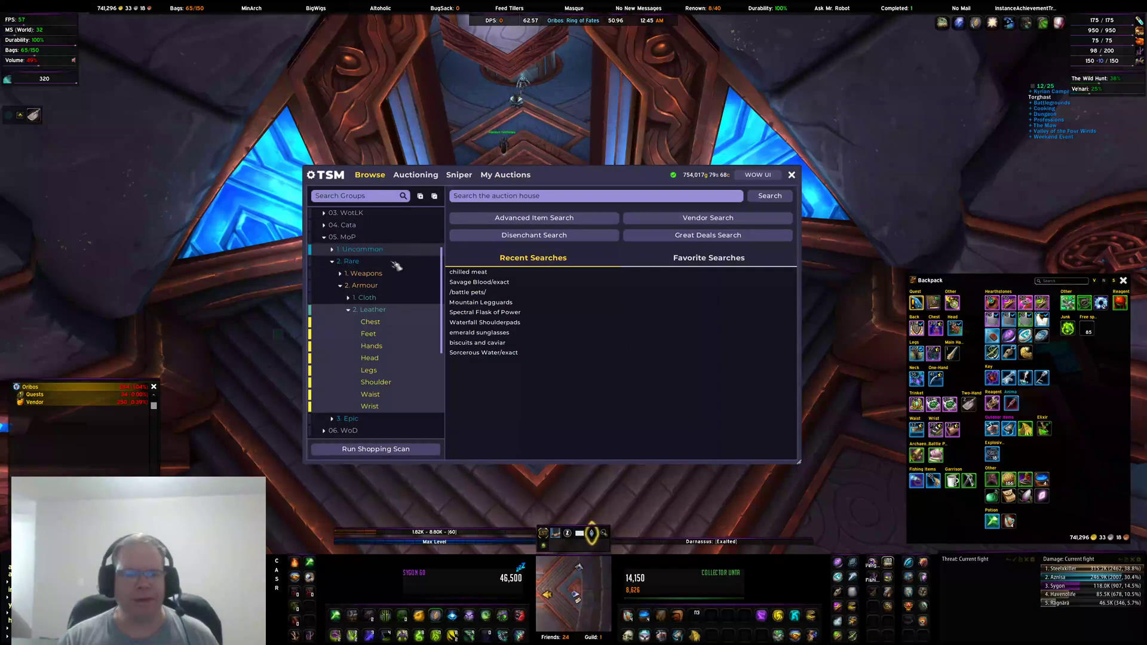
left_click(393, 315)
left_click(394, 312)
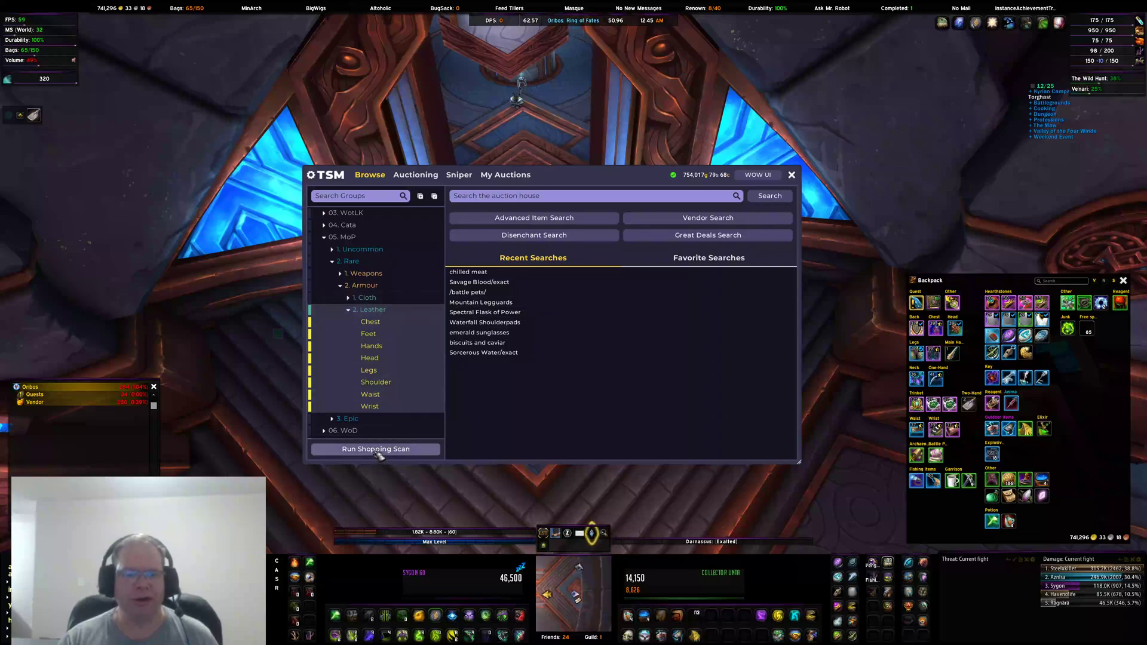
left_click(435, 196)
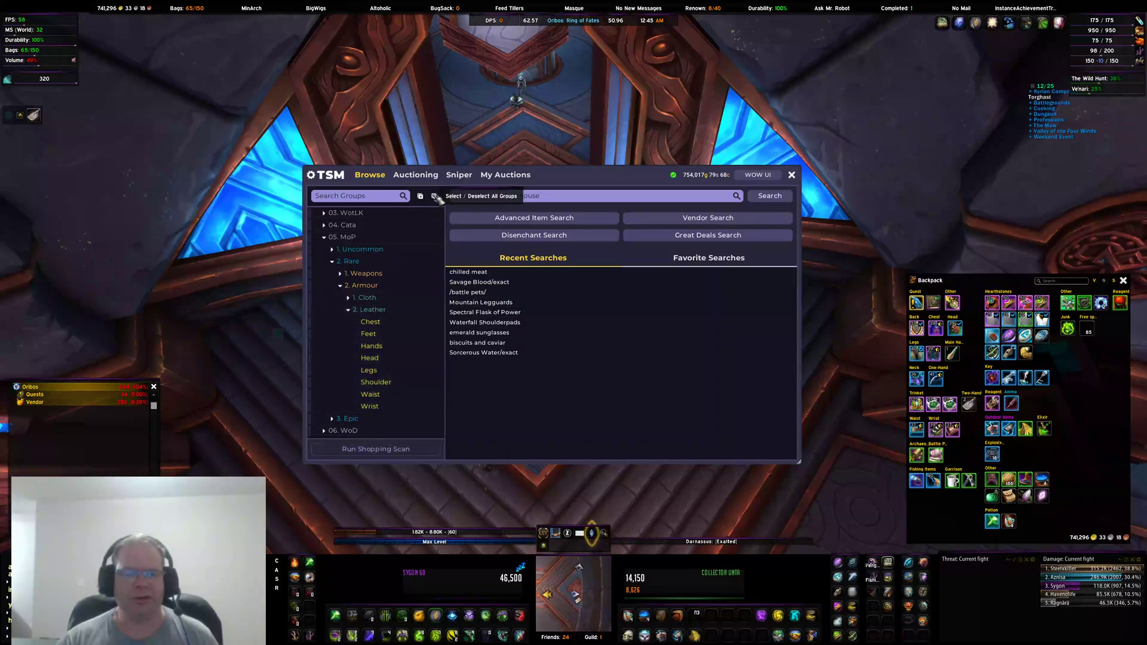
left_click(436, 197)
left_click(436, 197)
left_click(396, 311)
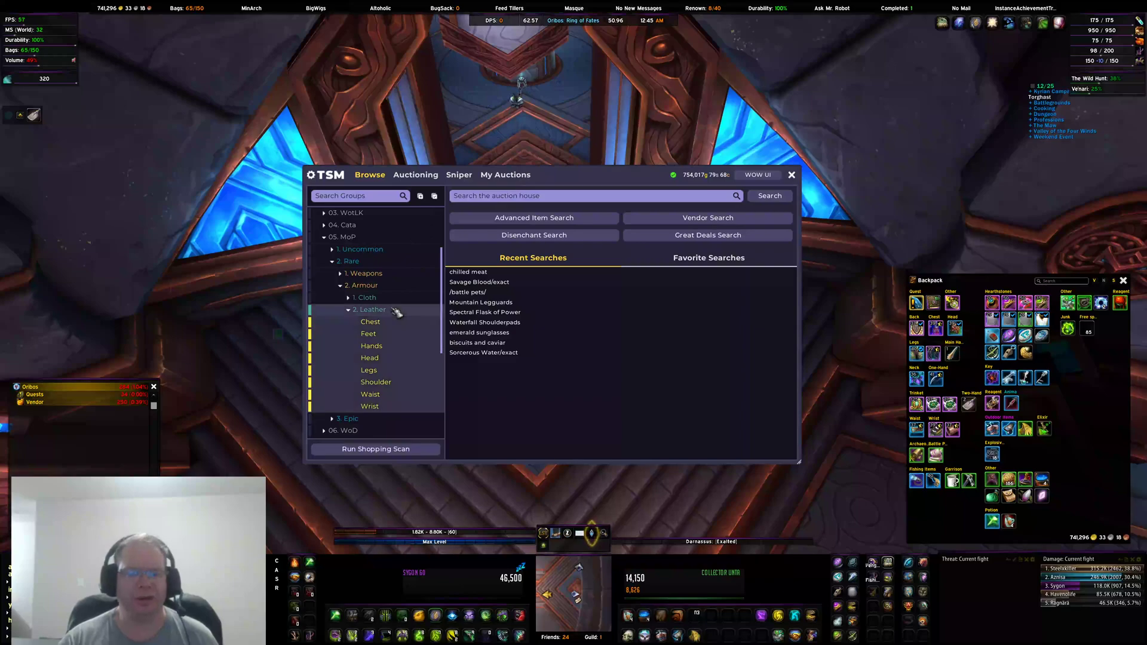
left_click(386, 452)
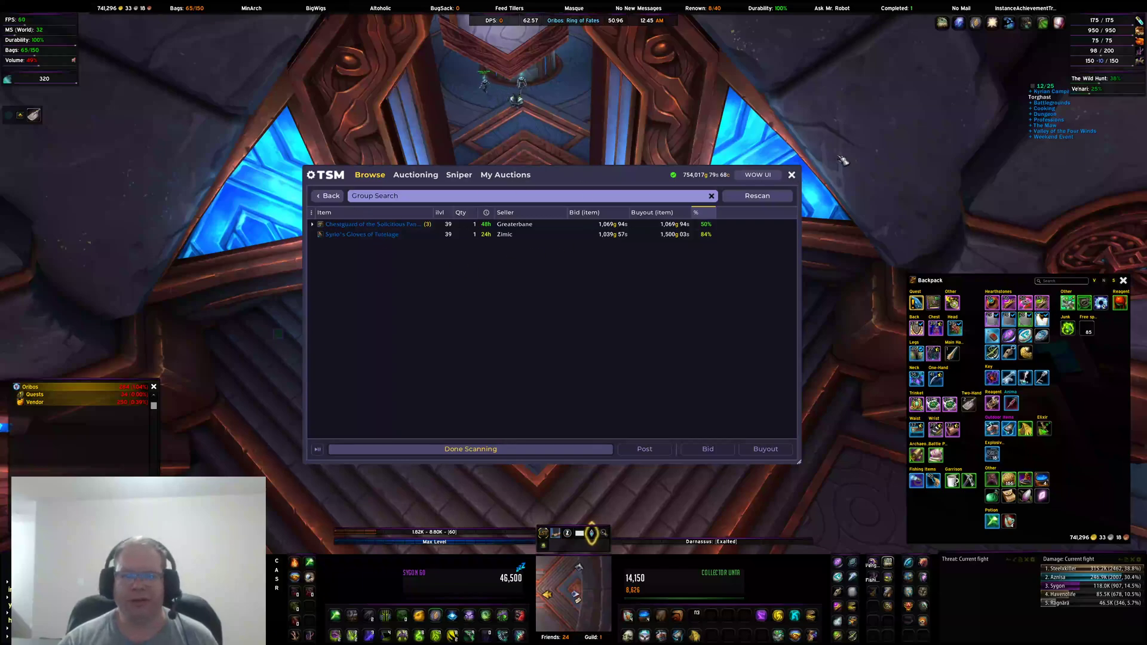
Close the auction house, reopen TSM's group management, and remove all 18 grouped items from the 2. Leather group.
left_click(792, 175)
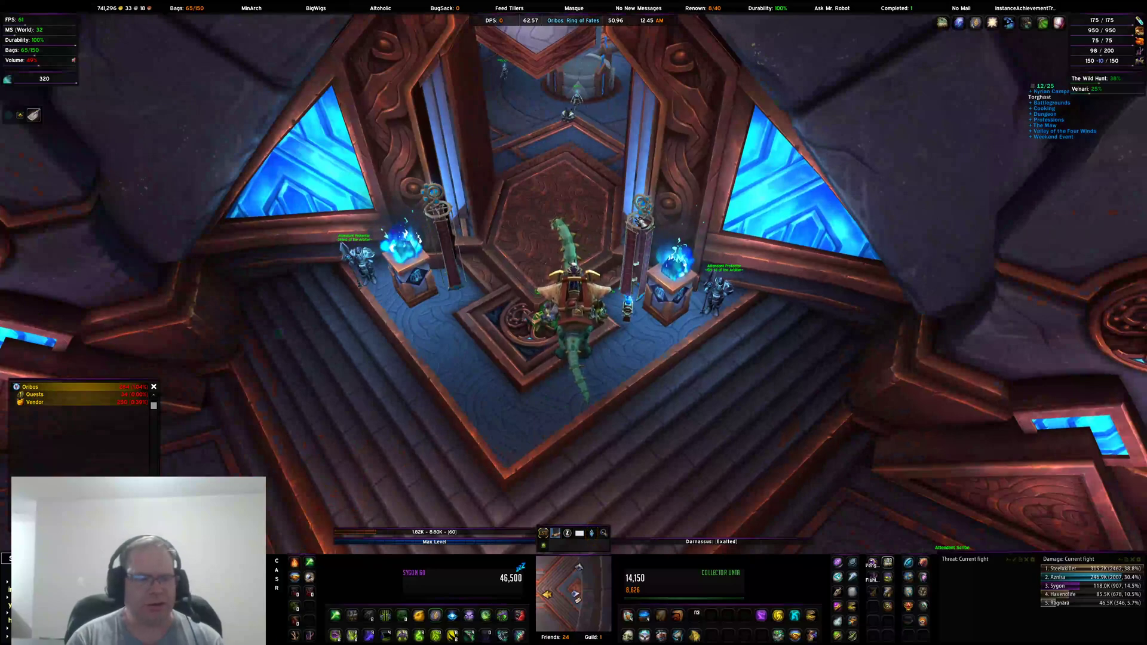
key("t")
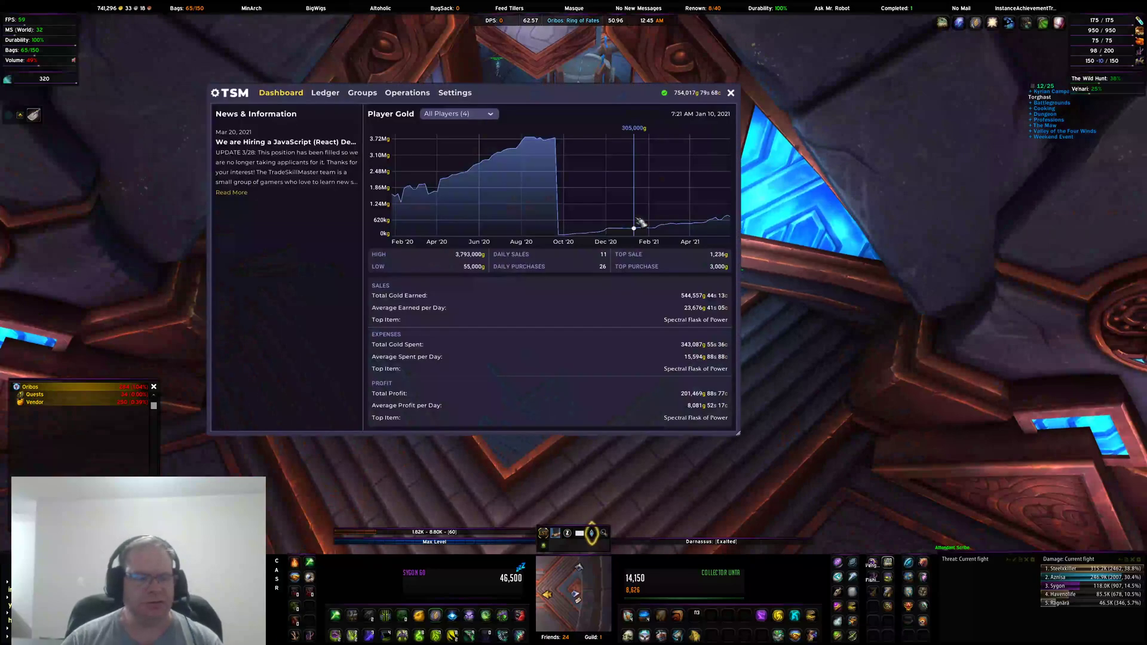
left_click(364, 94)
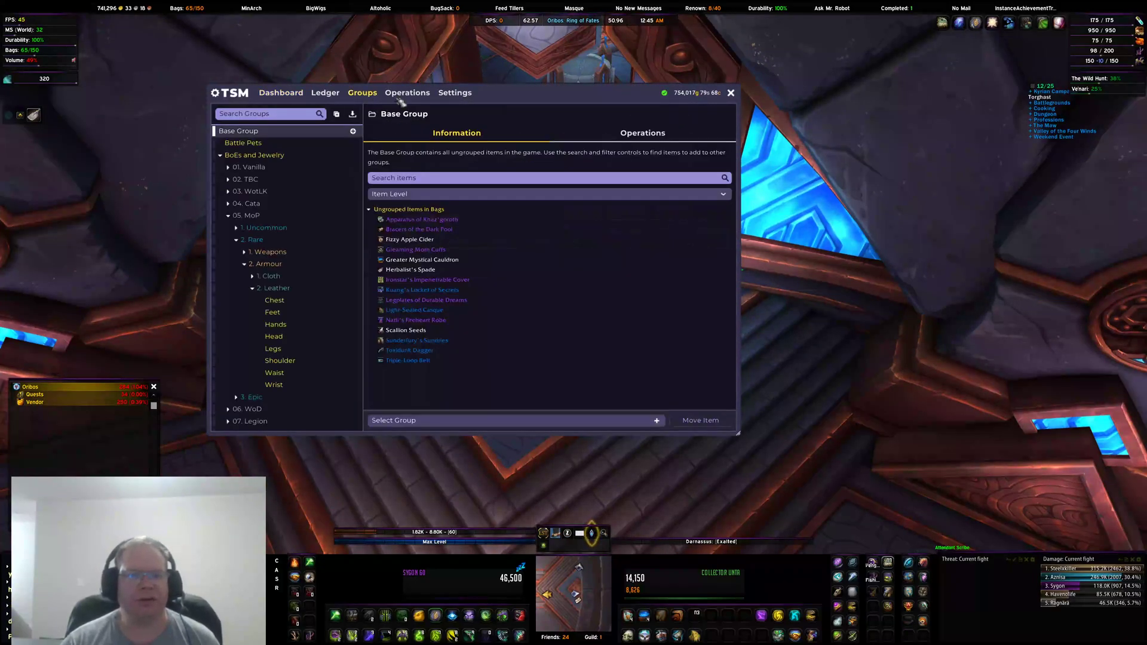
left_click(320, 290)
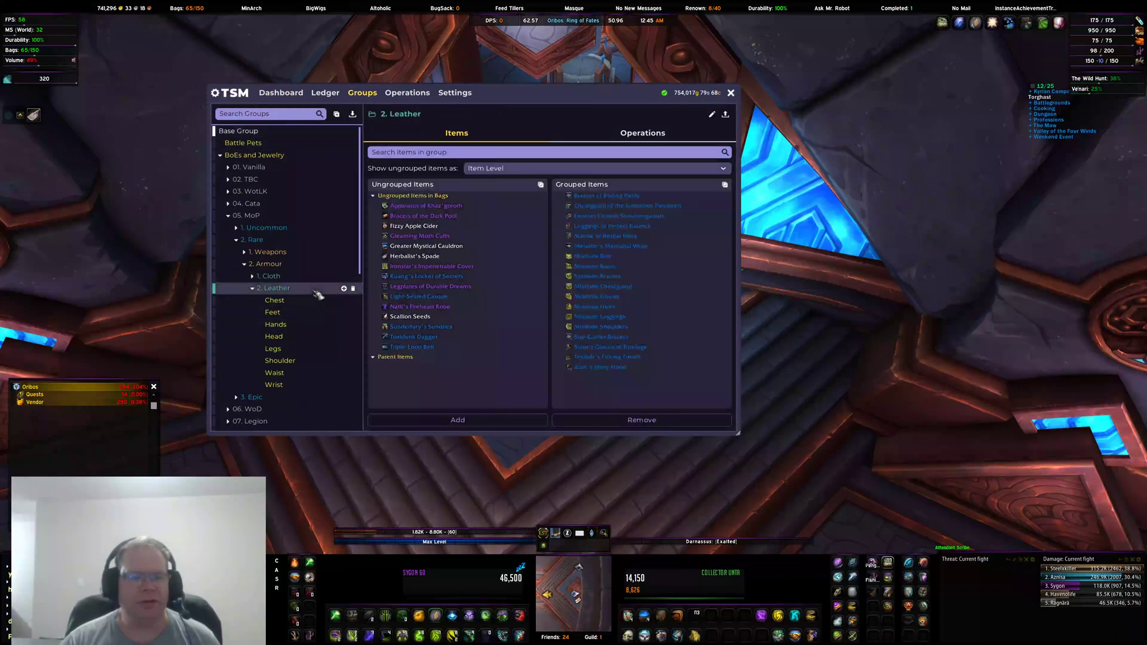
mouse_move(630, 202)
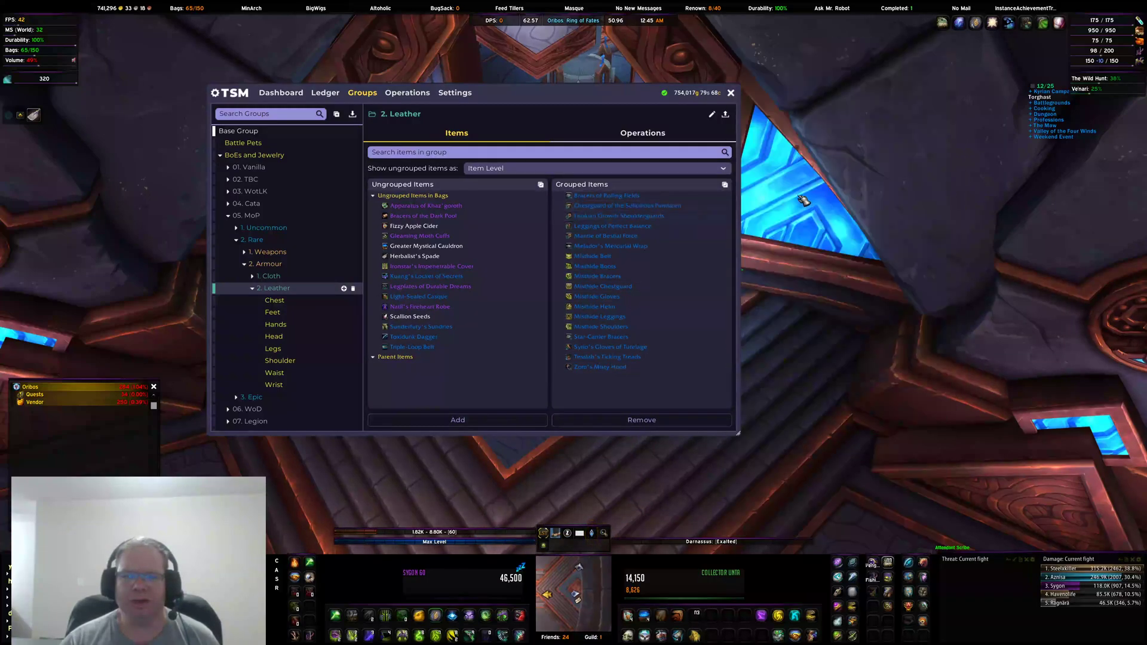
left_click(725, 185)
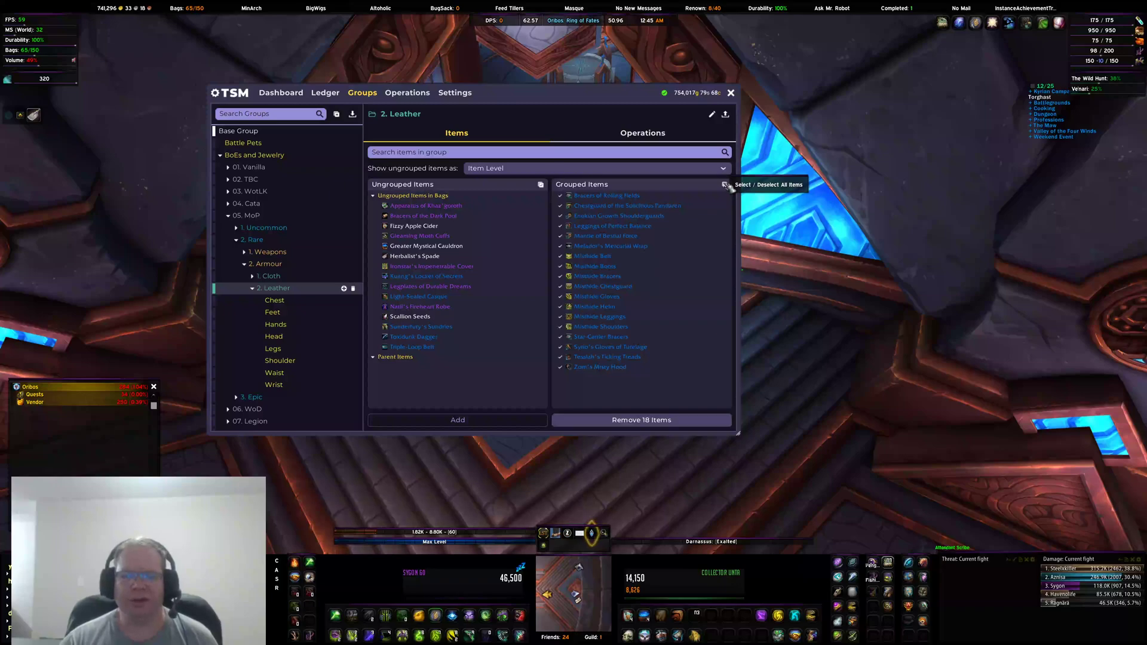
left_click(649, 421)
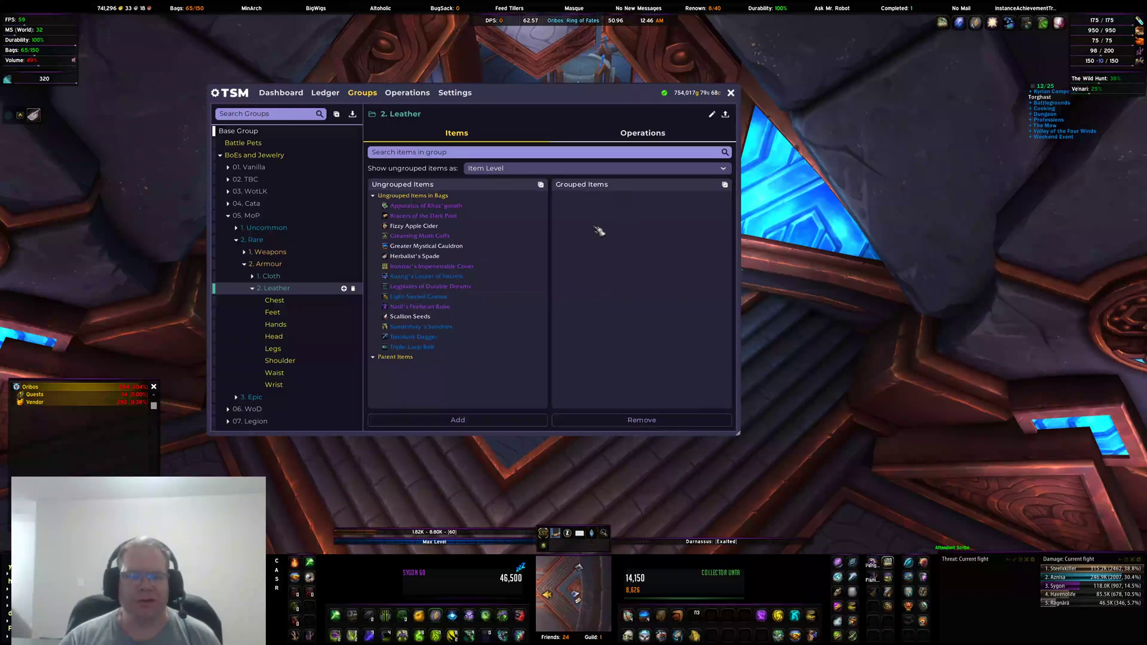
Open the Base Group and display its ungrouped items by Item Level.
left_click(297, 134)
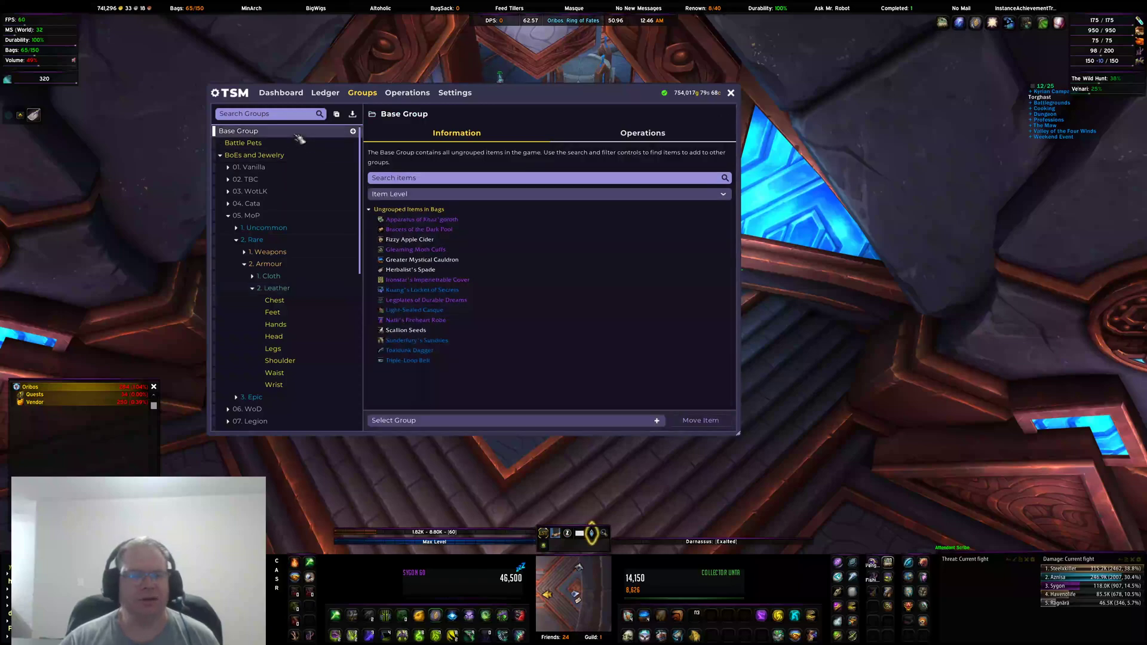
left_click(727, 195)
left_click(727, 195)
left_click(727, 195)
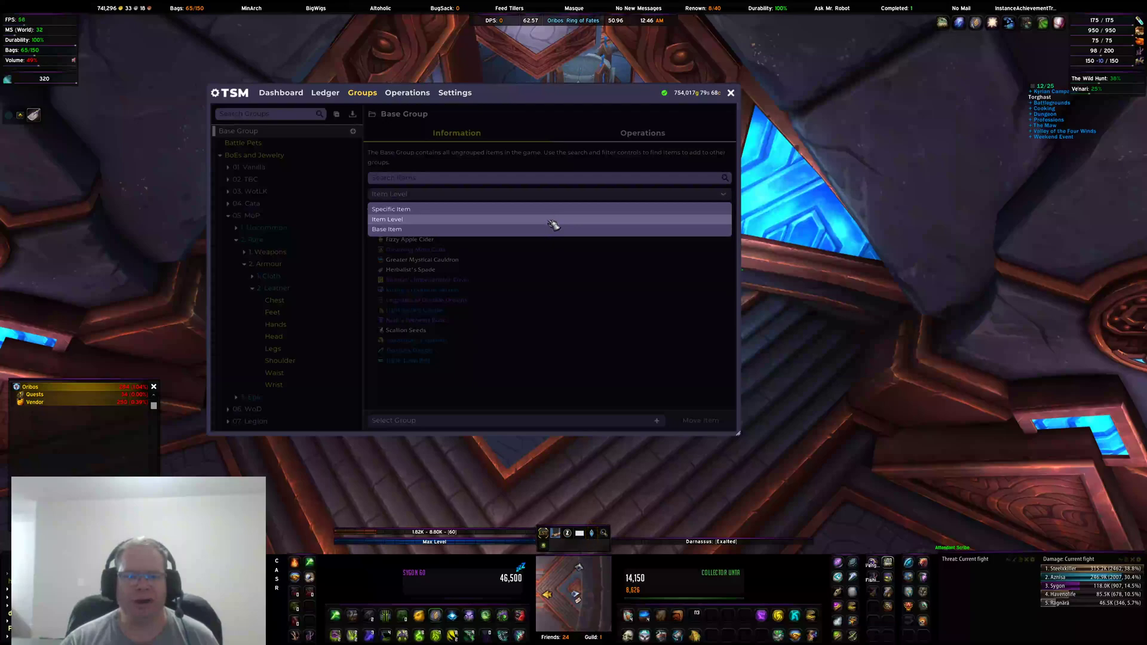
left_click(519, 224)
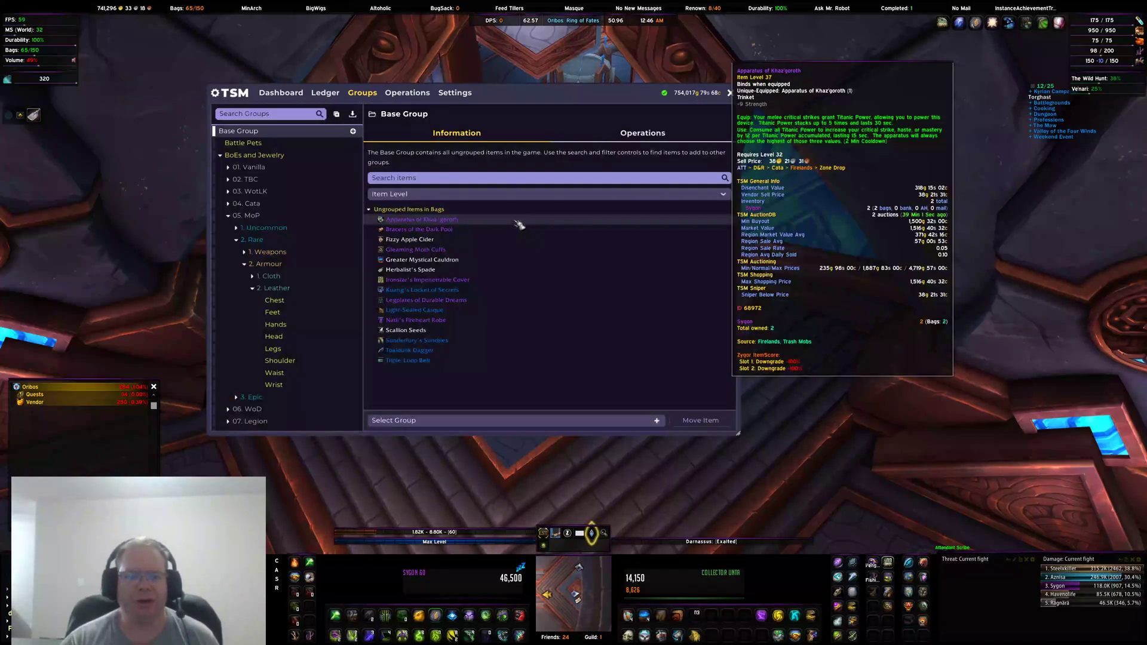
Open the destination group chooser, collapse the whole tree, and expand BoEs and Jewelry to list its expansion groups.
left_click(517, 422)
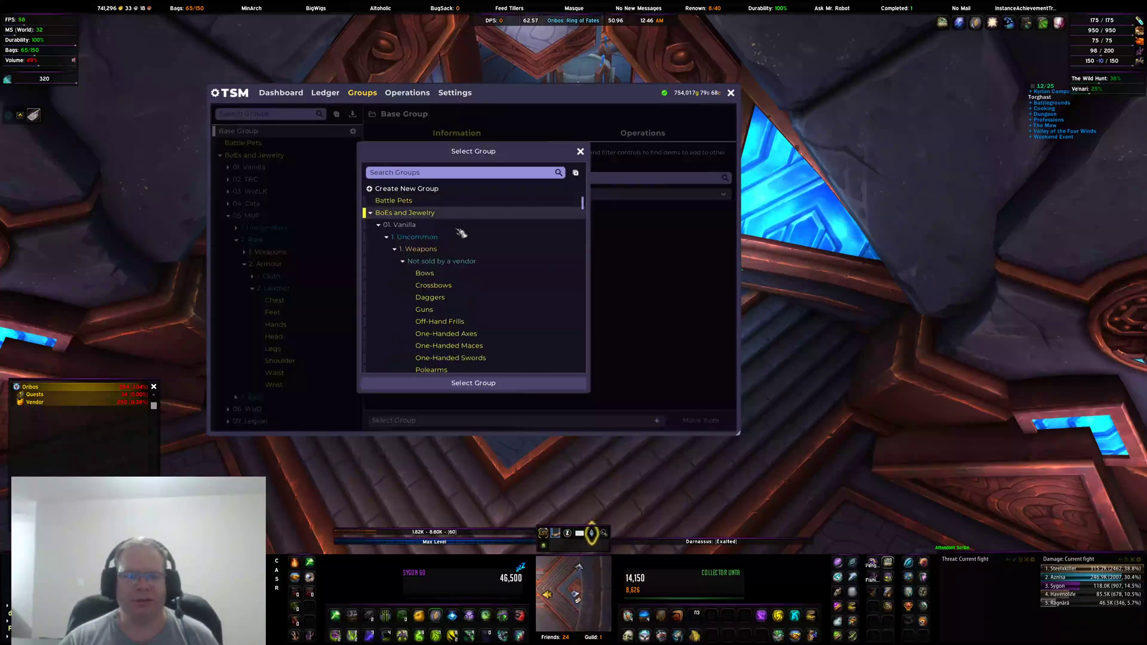
scroll(474, 246, "down", 3)
scroll(474, 248, "up", 3)
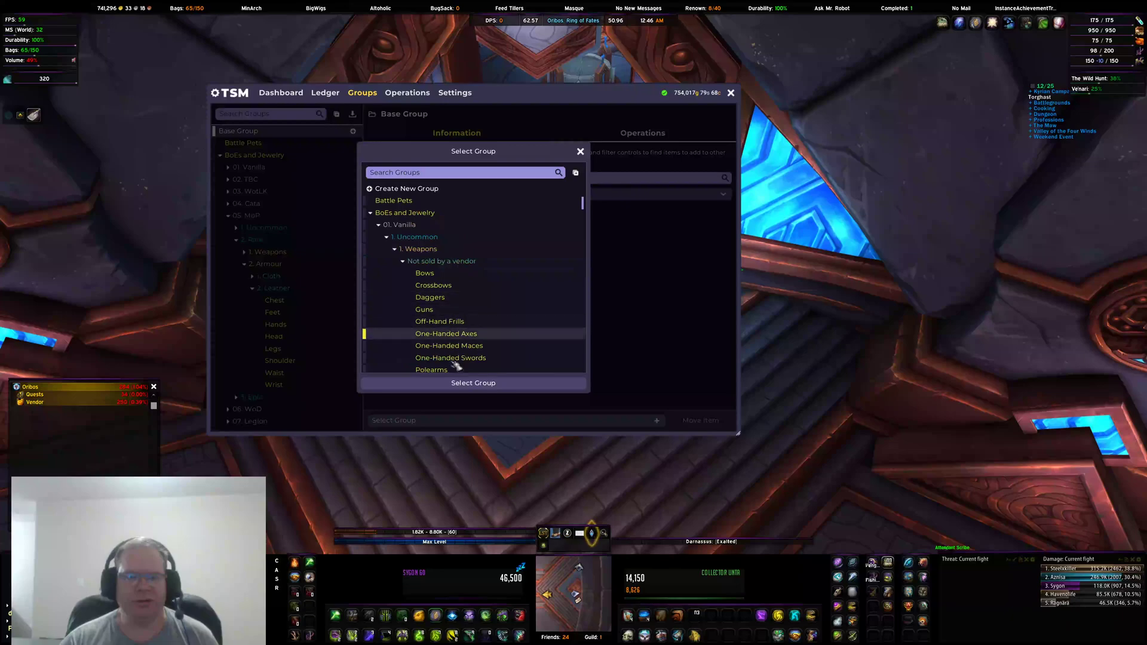
scroll(543, 239, "down", 10)
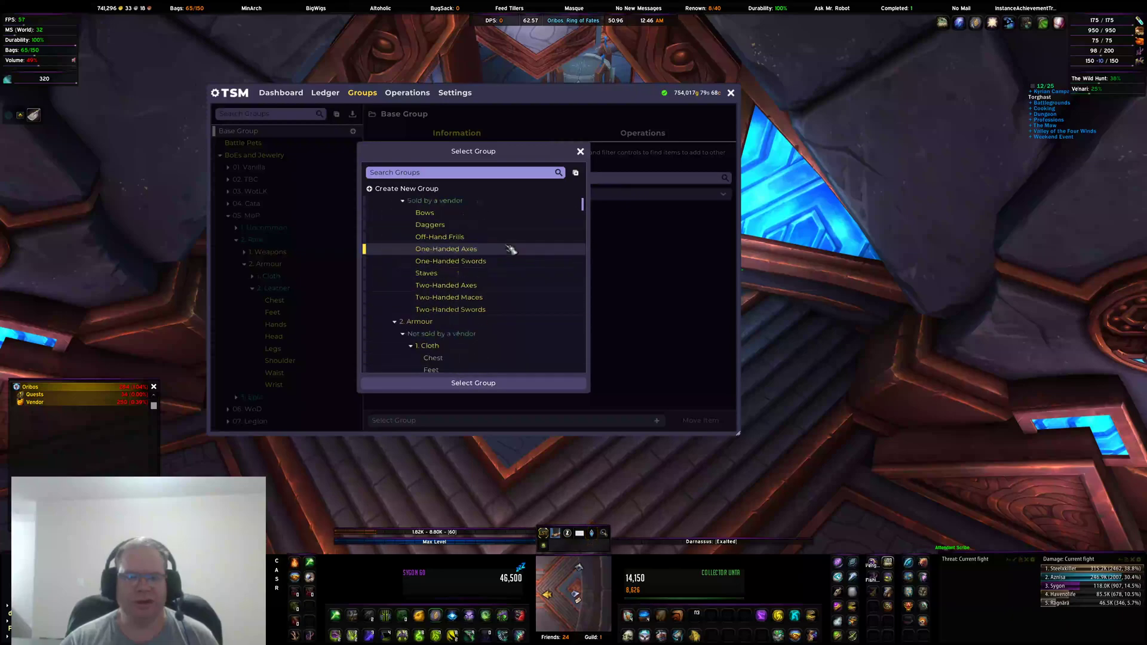
scroll(511, 250, "up", 5)
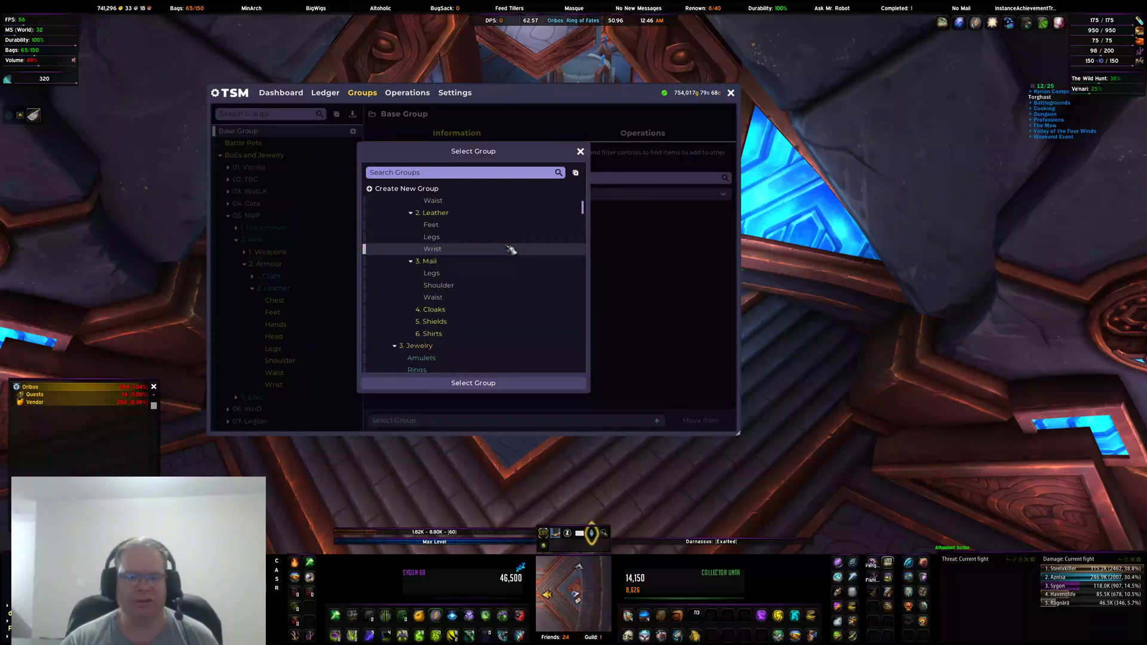
scroll(511, 250, "up", 10)
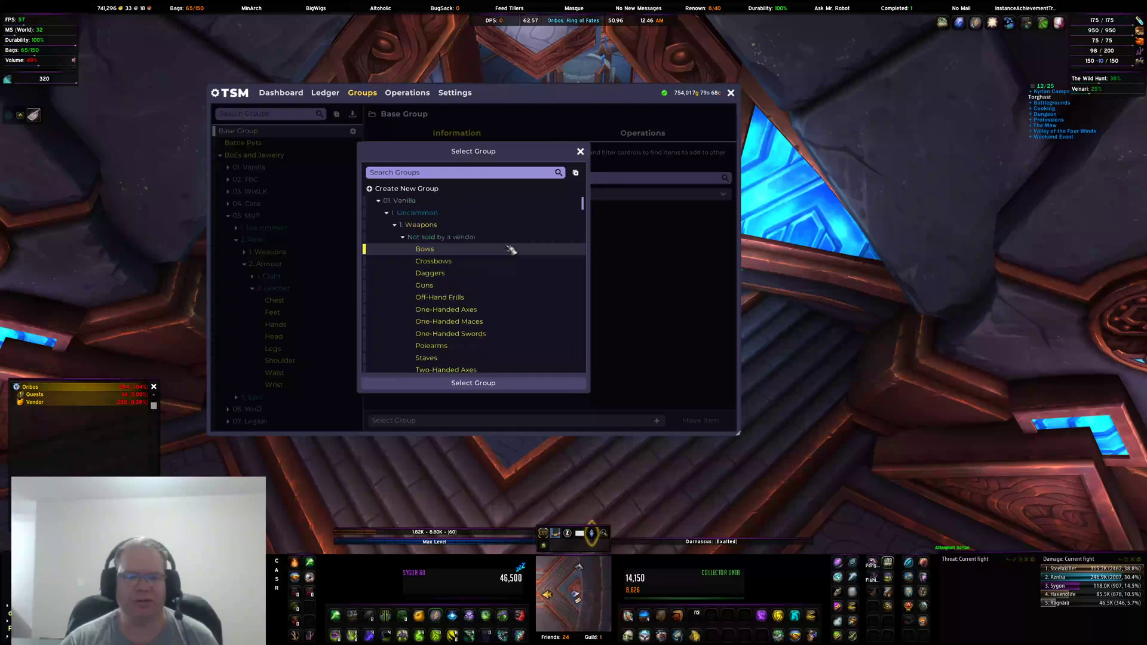
left_click(577, 174)
left_click(372, 213)
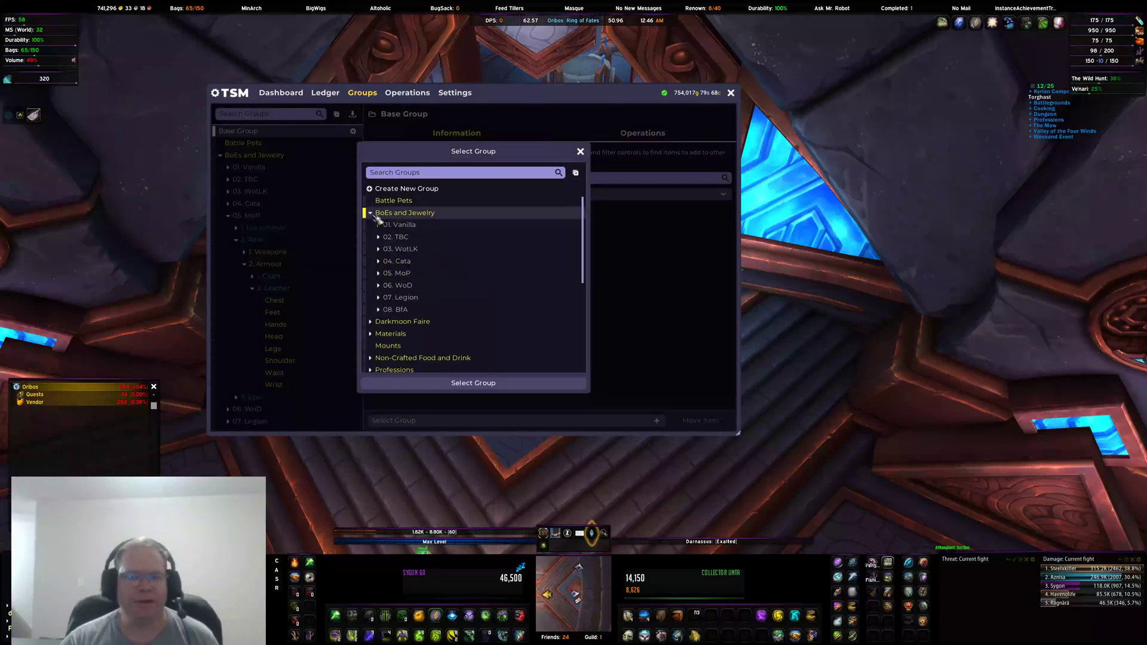
Set the destination group to Chest in 2. Leather, under 05. MoP, 2. Rare, 2. Armour.
left_click(383, 274)
left_click(388, 298)
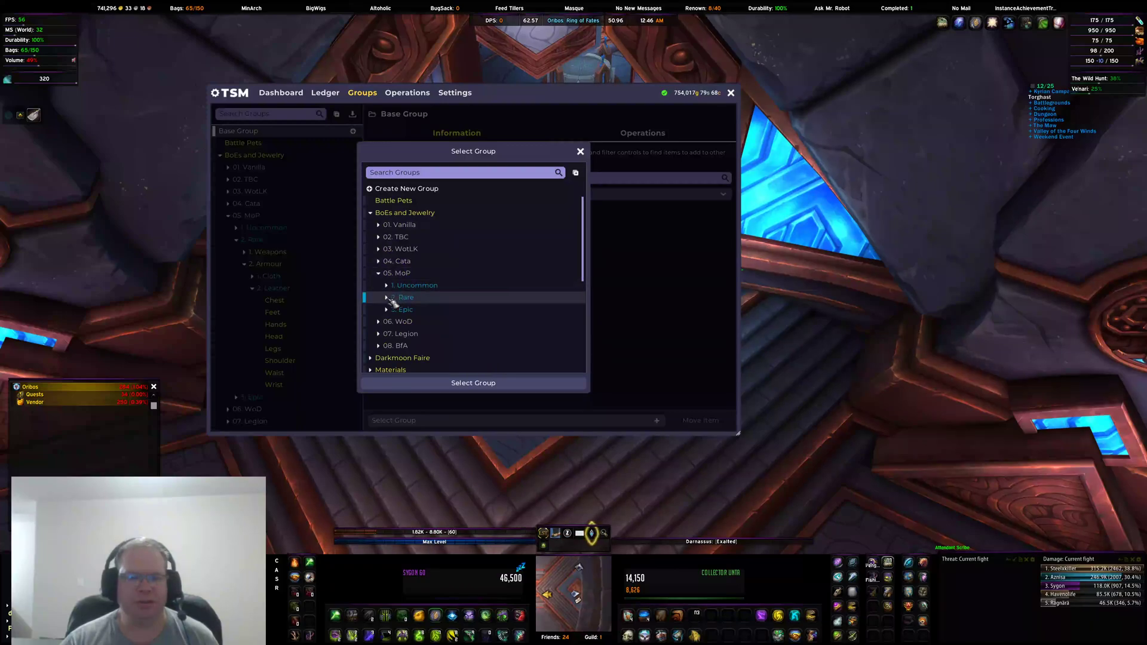
left_click(395, 322)
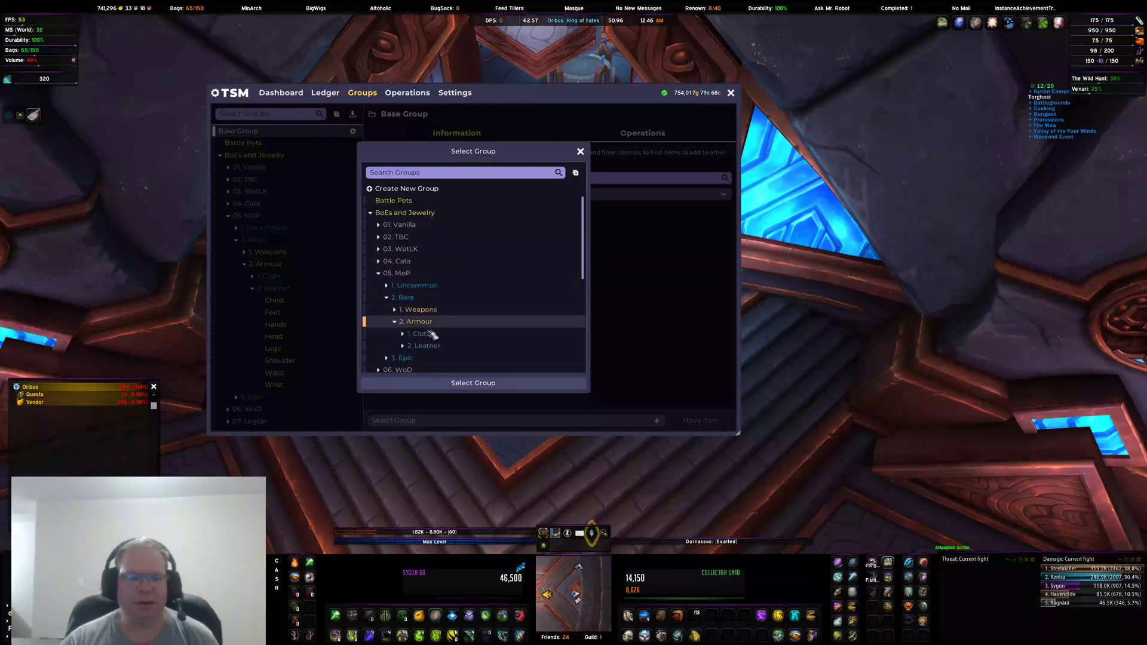
left_click(406, 347)
left_click(404, 347)
scroll(455, 325, "down", 3)
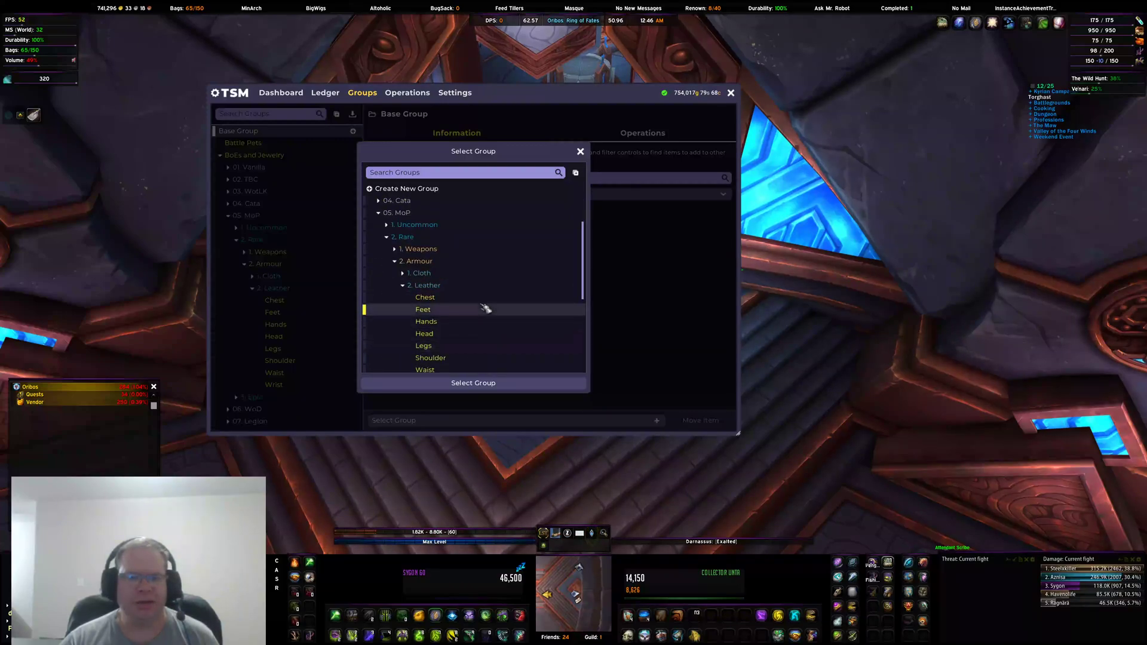
left_click(486, 300)
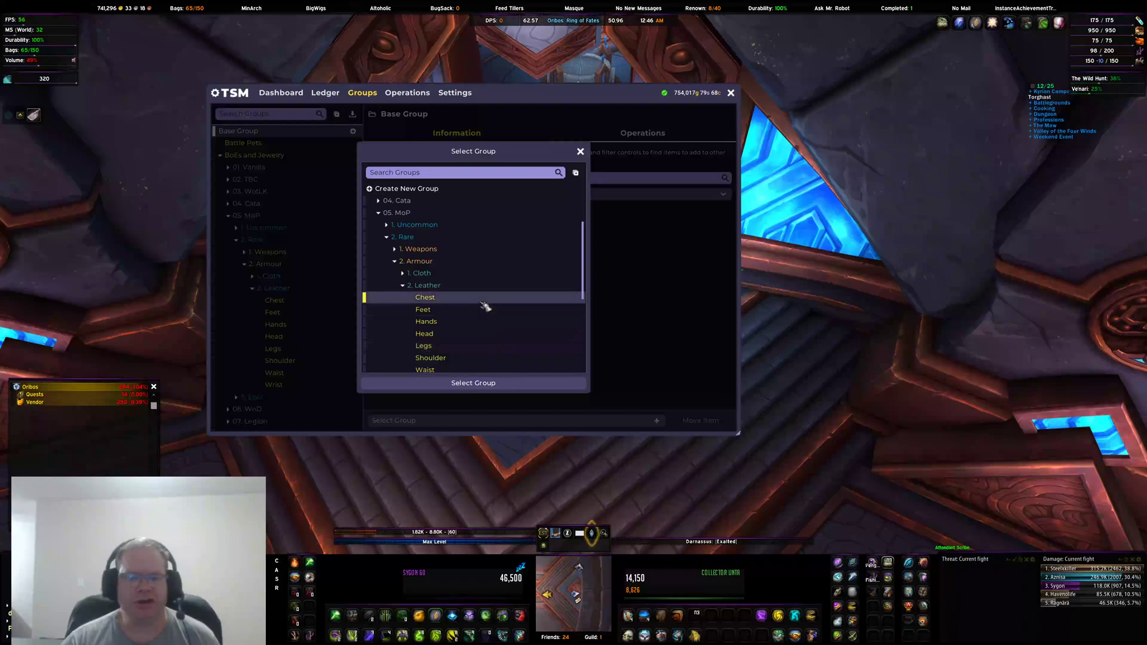
left_click(493, 389)
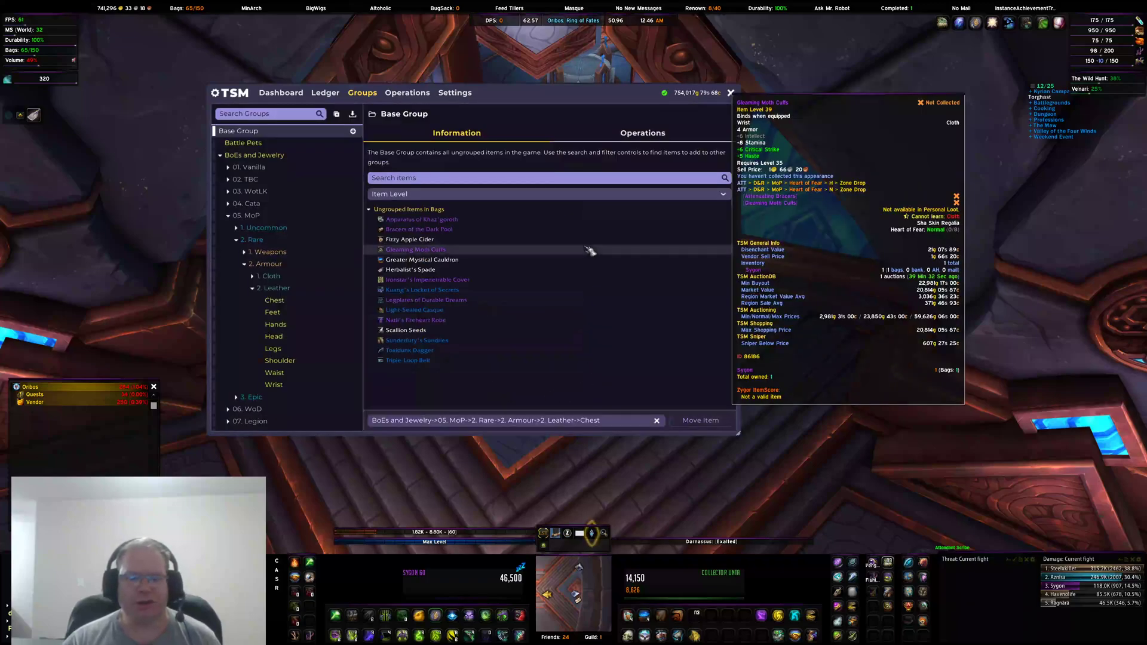
Search the base group items for "chestguard of th" and move both Chestguard of the Solicitous Pandaren entries into the Chest group.
left_click(459, 180)
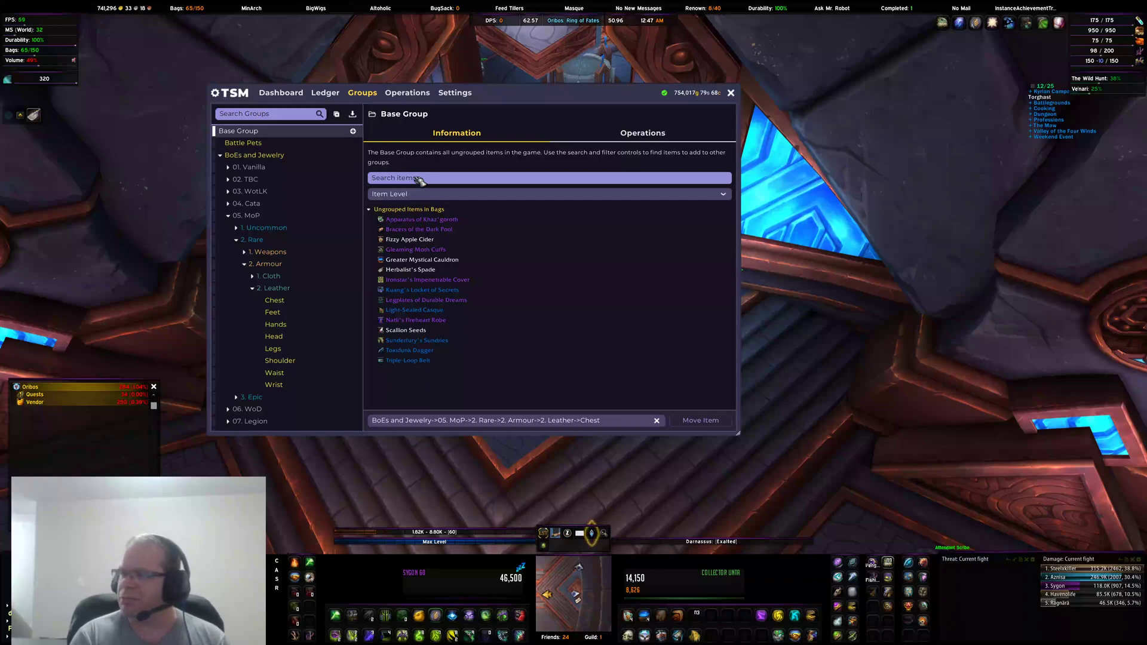
type("chest")
key("Return")
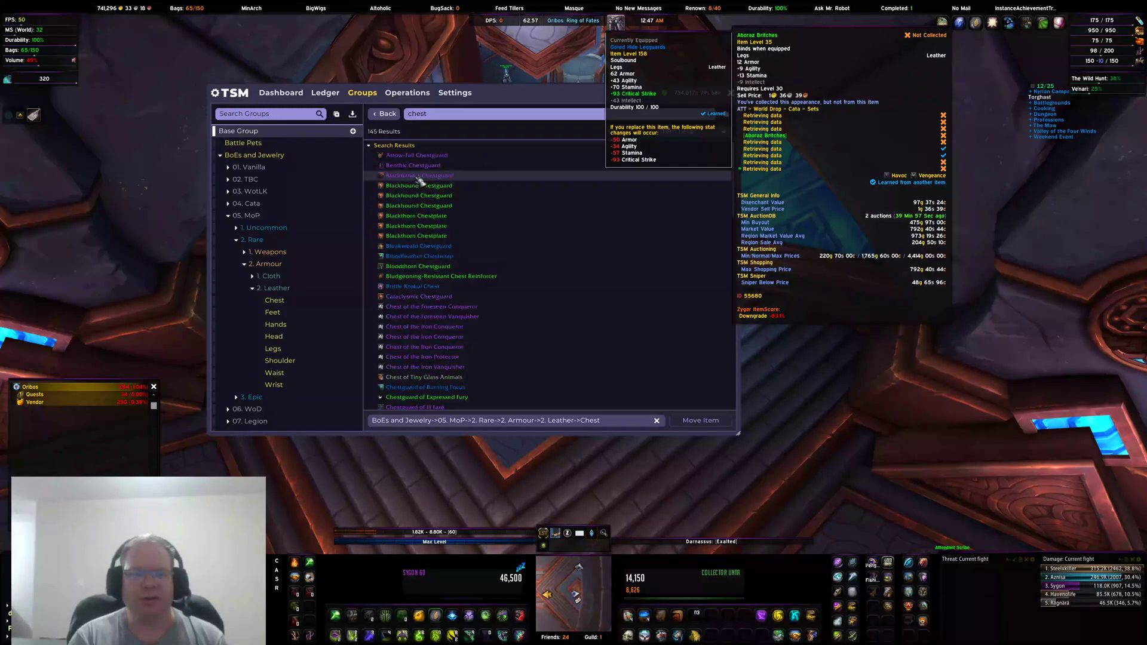
type("guard")
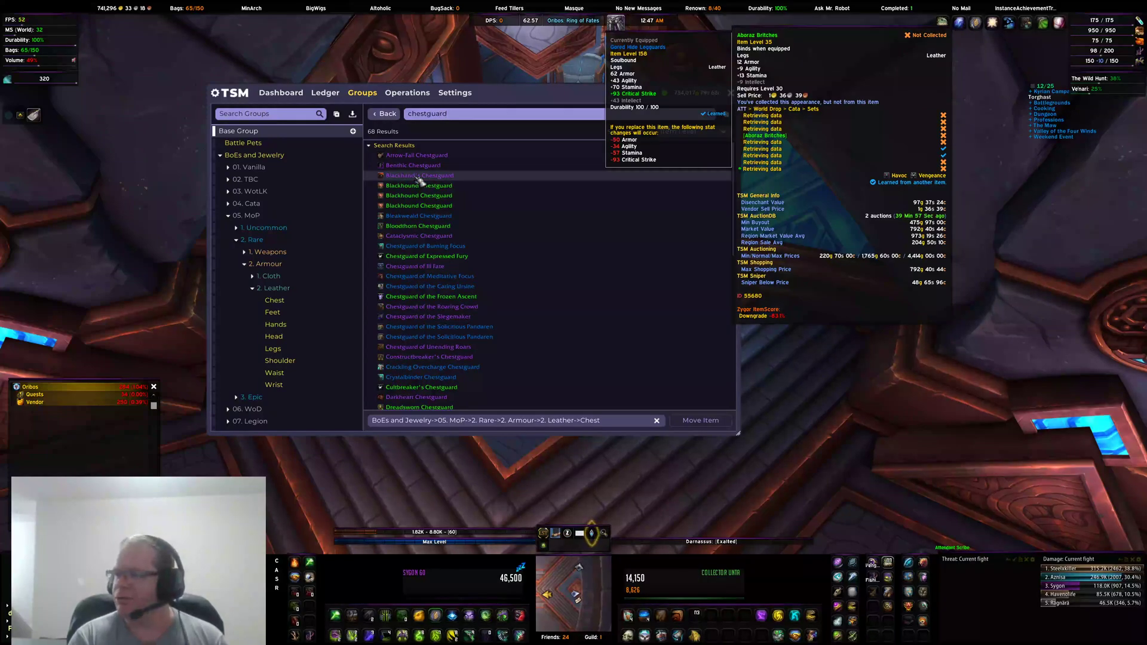
type(" of th")
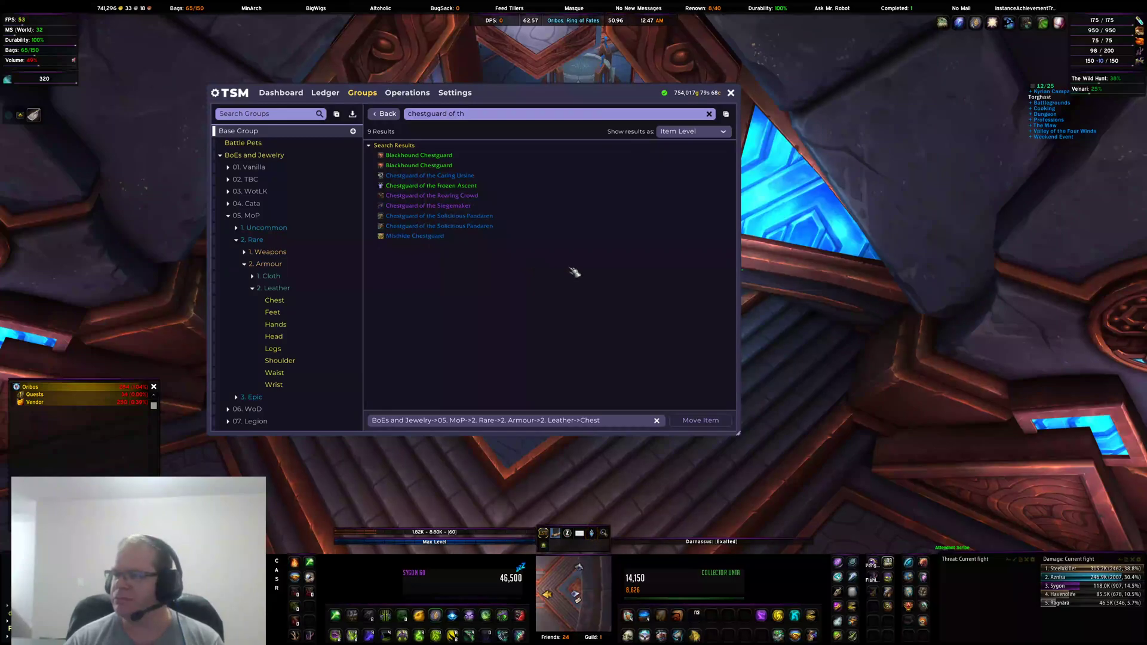
mouse_move(504, 223)
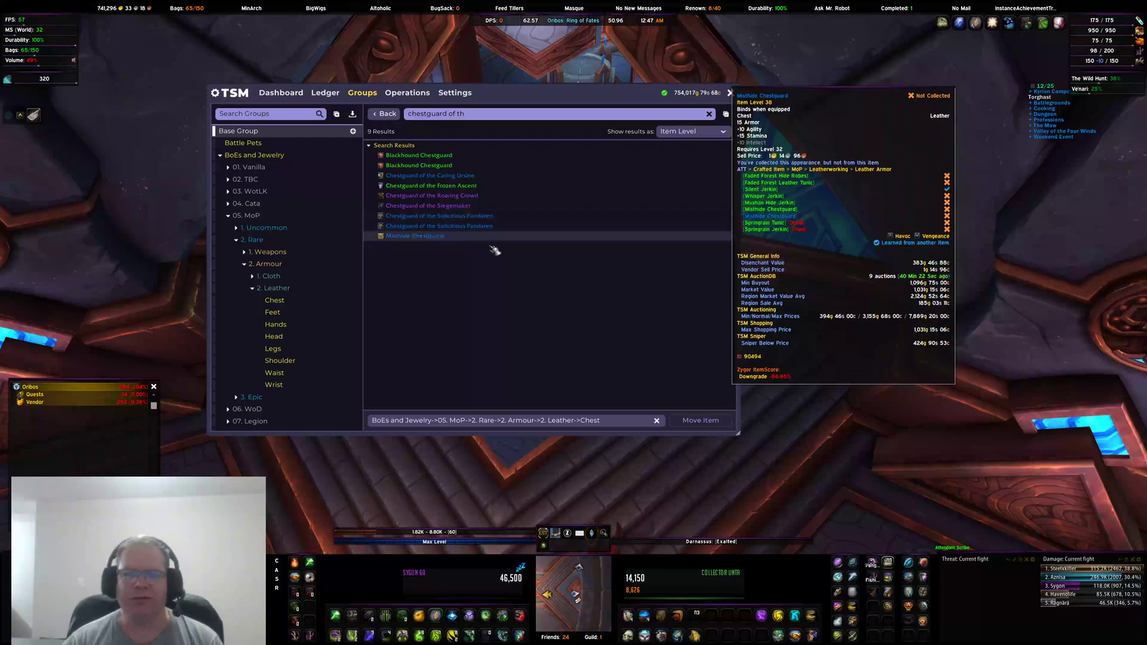
left_click(496, 216)
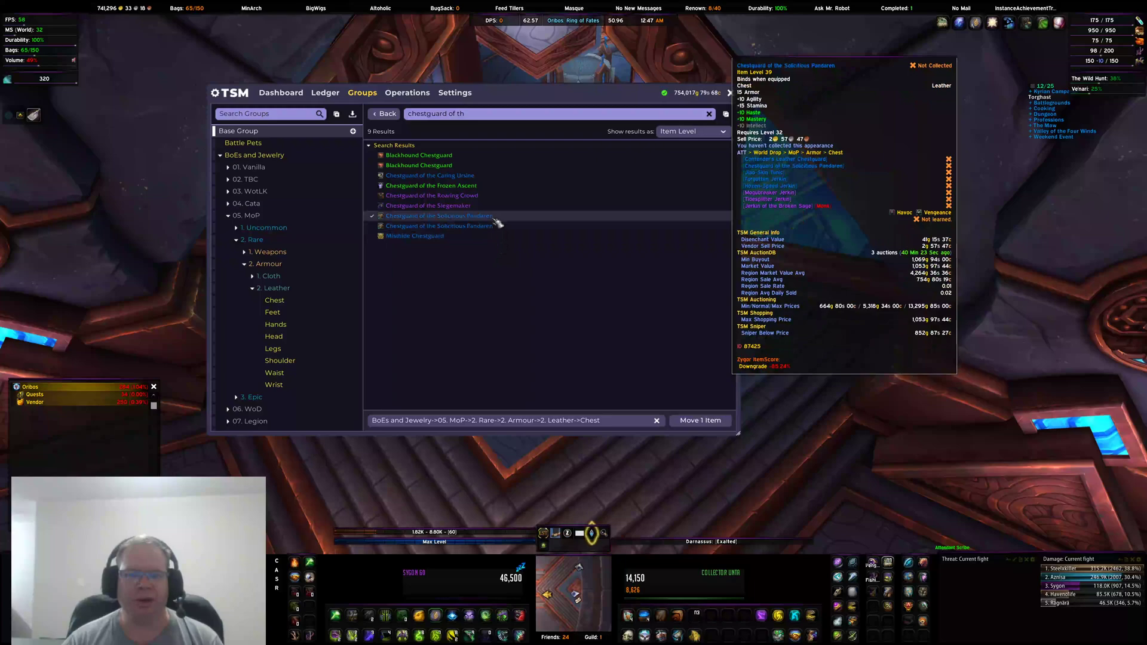
left_click(495, 227)
left_click(697, 422)
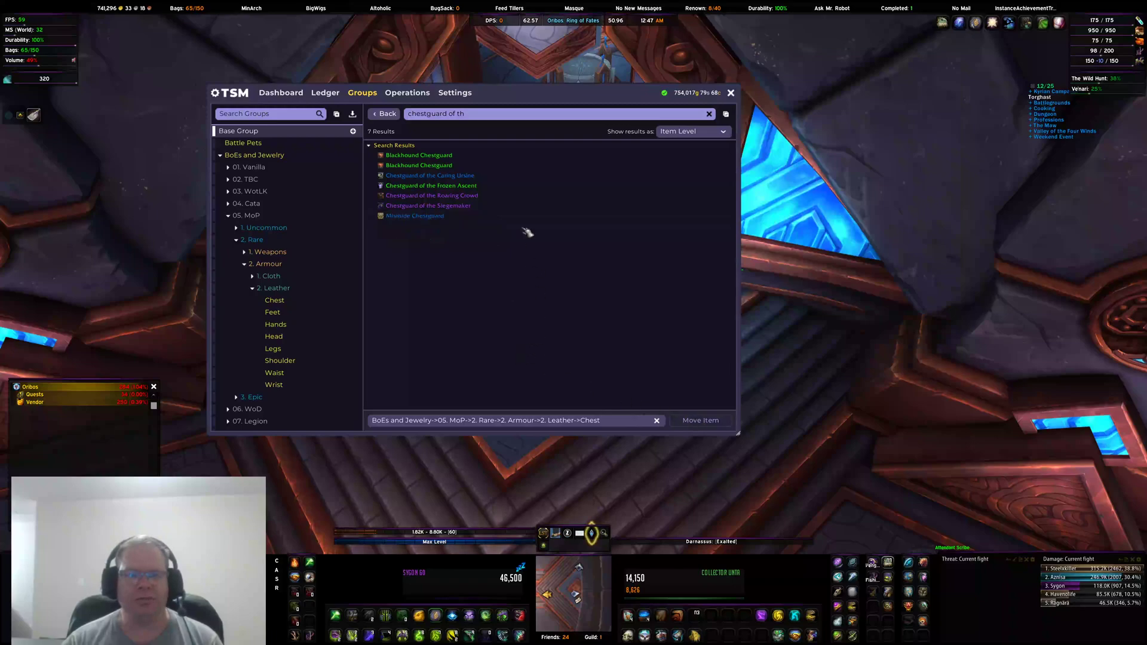
Search the base group items for "misth" and move the Misthide Chestguard into the Chest group.
left_click(502, 120)
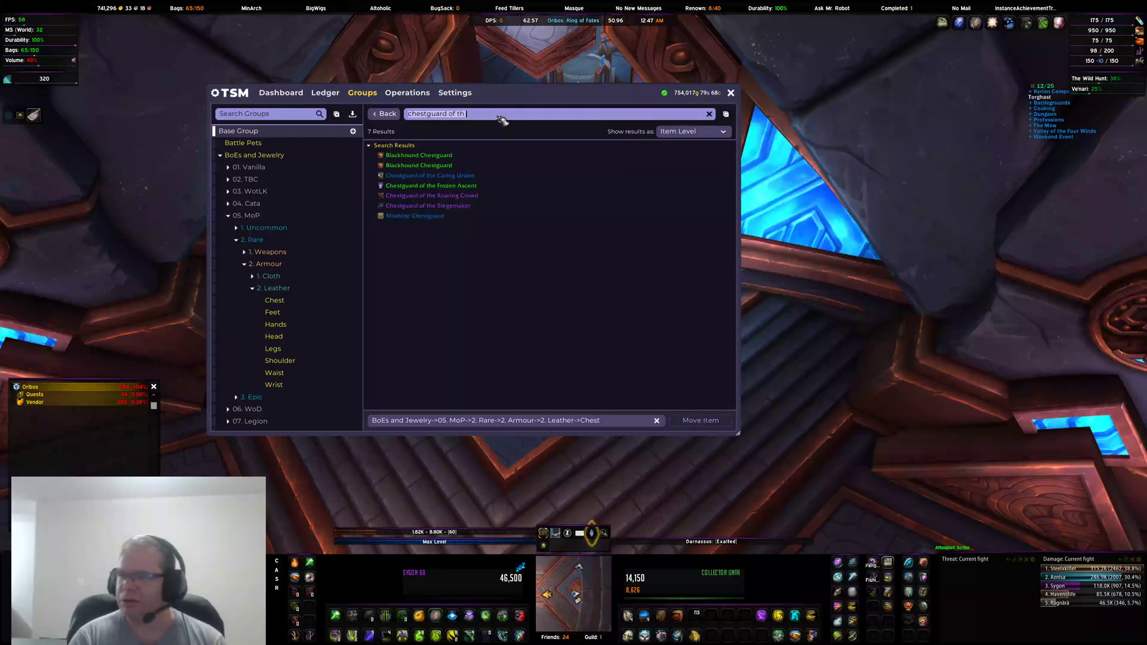
key("ctrl+a")
type("misth")
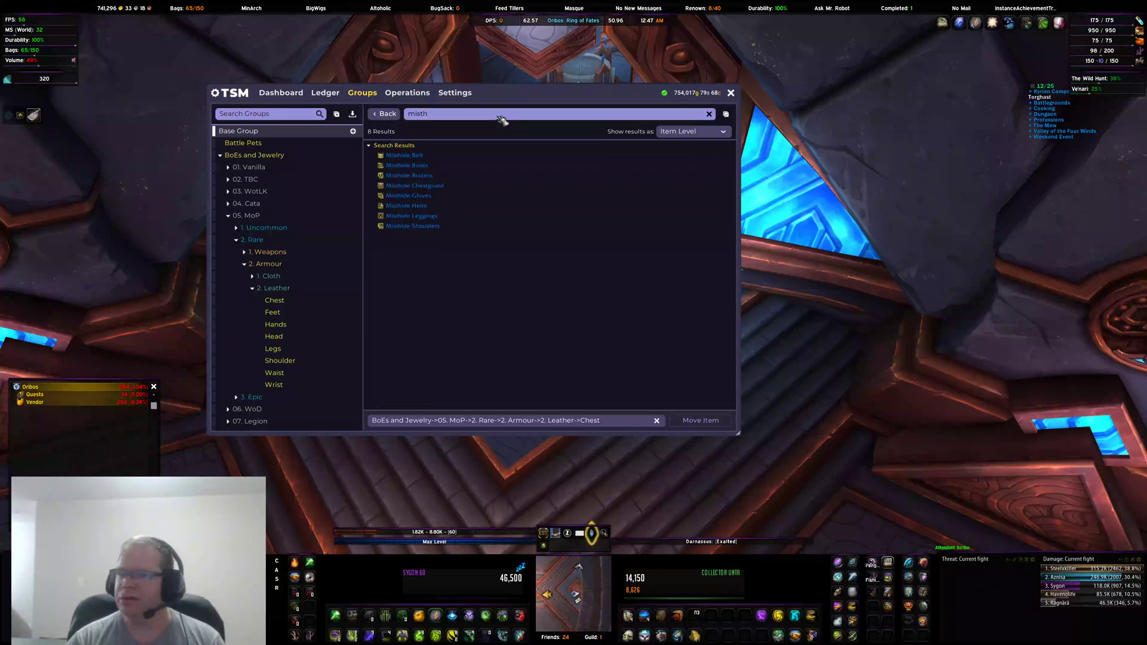
left_click(487, 187)
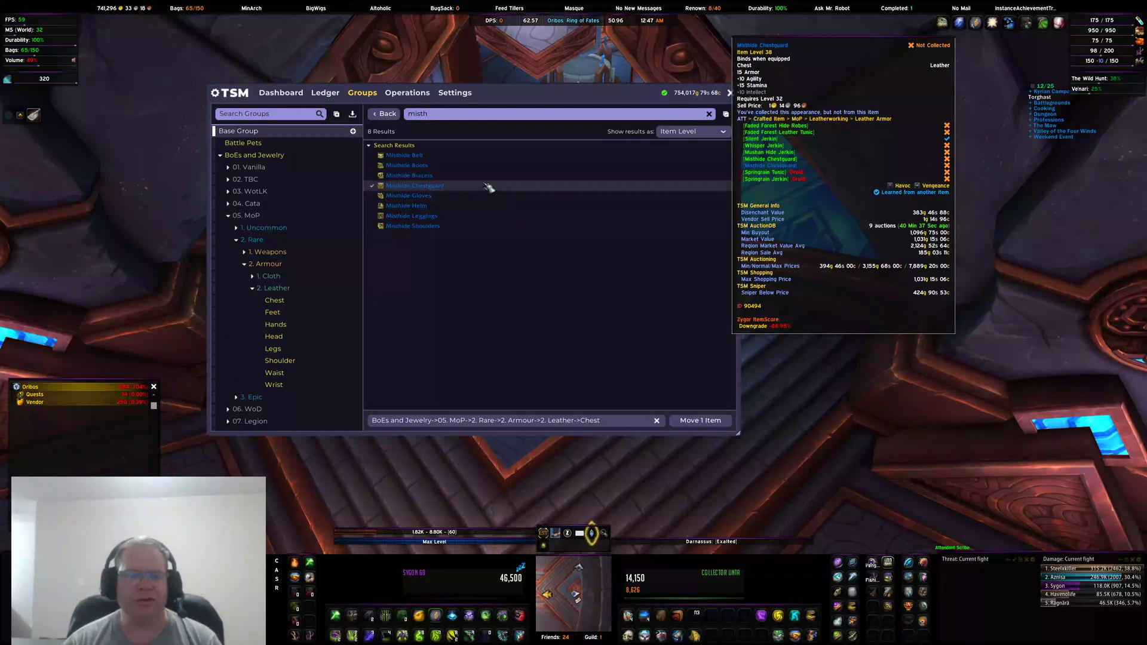
left_click(689, 421)
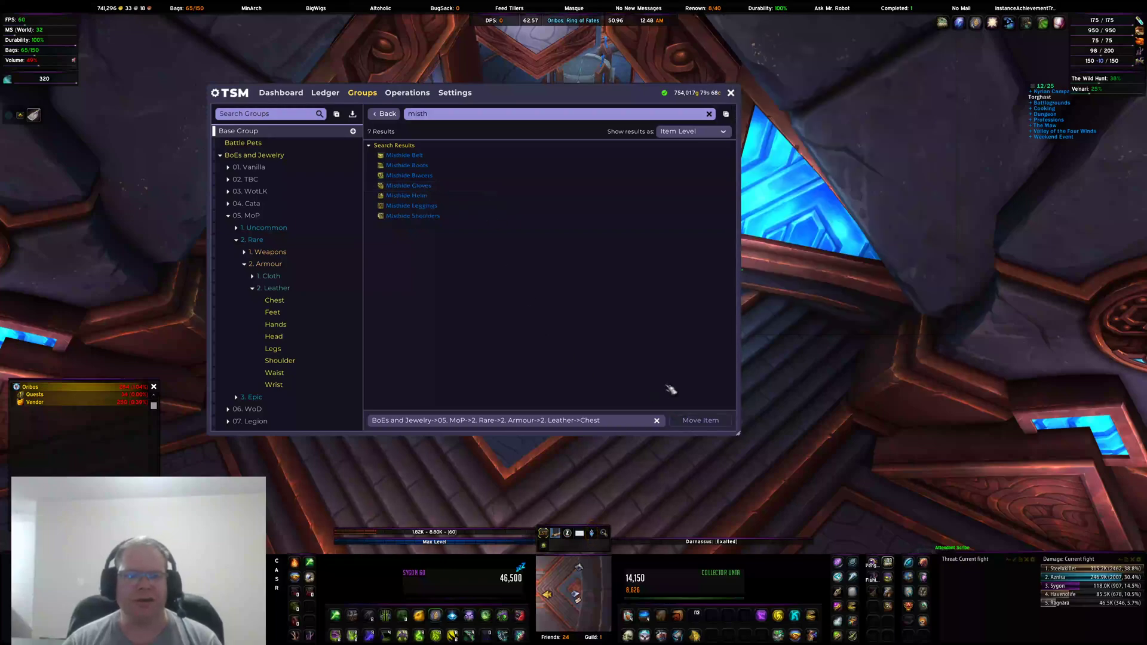
Reopen the destination group chooser, collapse its whole tree, and expand BoEs and Jewelry to list the expansion groups.
left_click(486, 119)
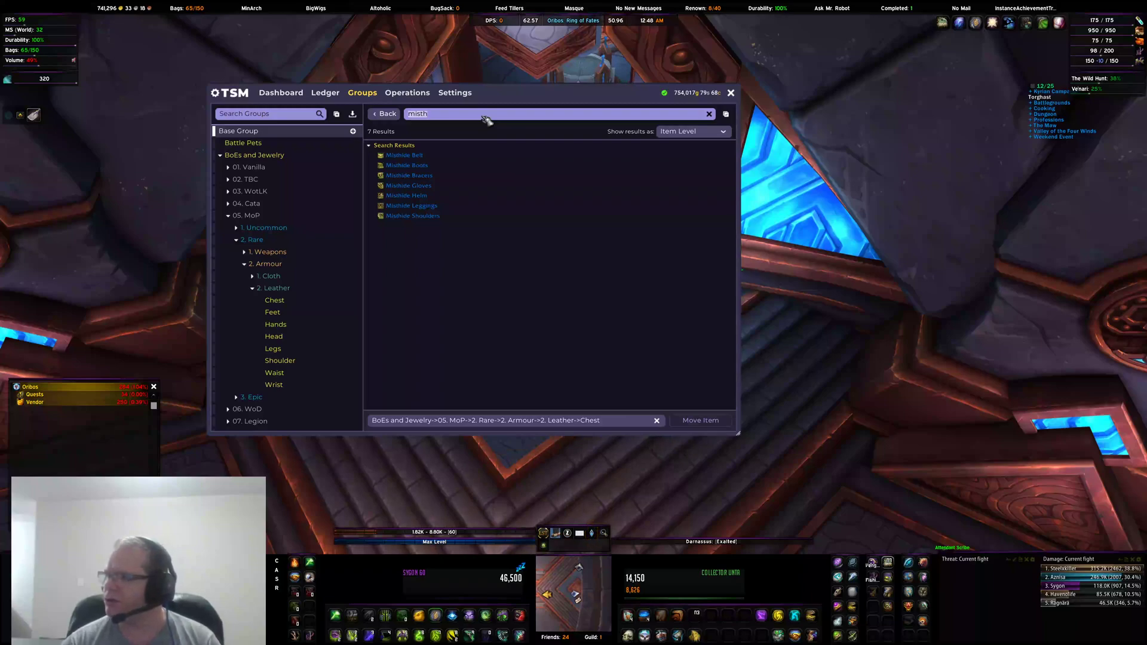
left_click(540, 422)
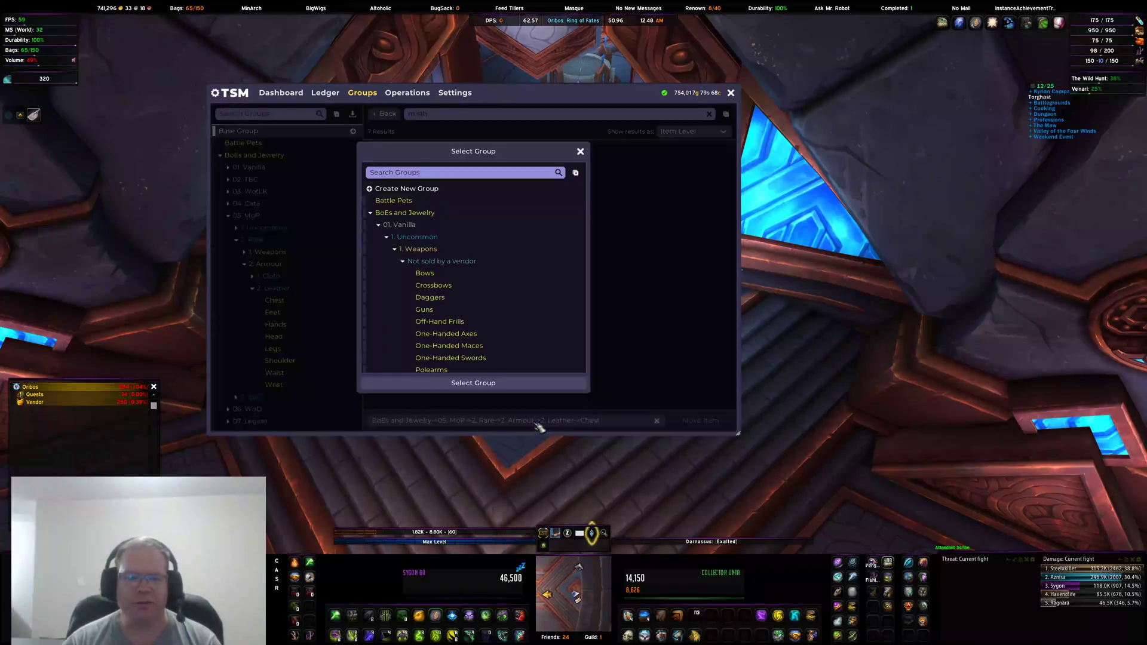
left_click(430, 297)
scroll(494, 277, "down", 2)
left_click(533, 239)
scroll(533, 238, "up", 2)
left_click(575, 173)
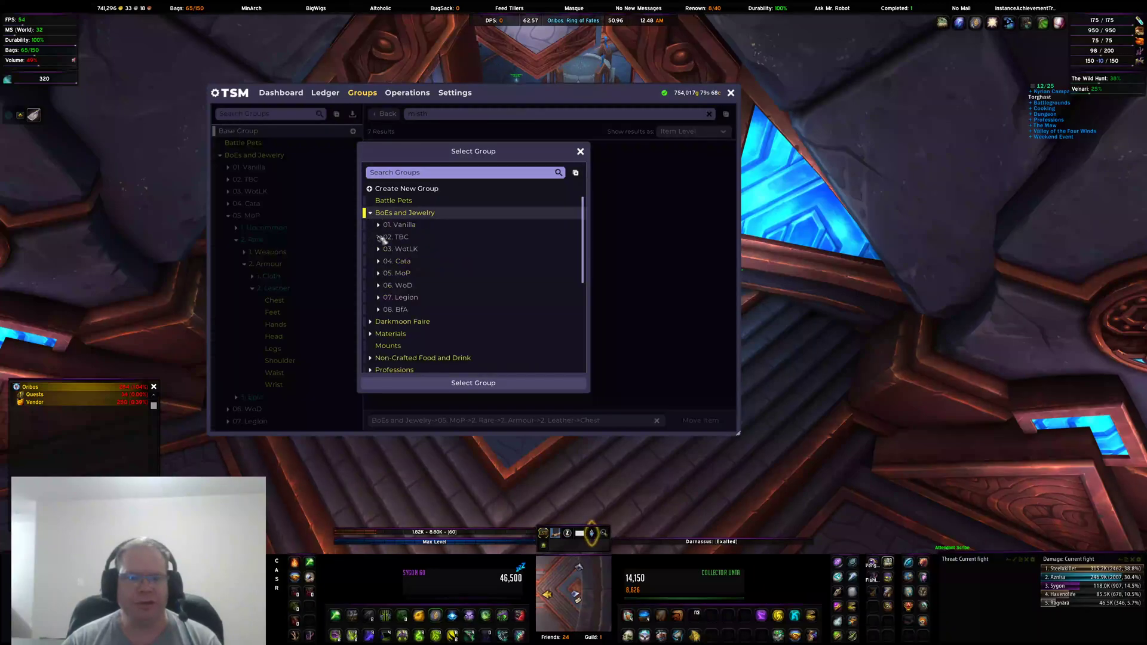
left_click(370, 212)
Set the destination group to Feet in 2. Leather, under 05. MoP, 2. Rare, 2. Armour.
left_click(379, 273)
left_click(390, 309)
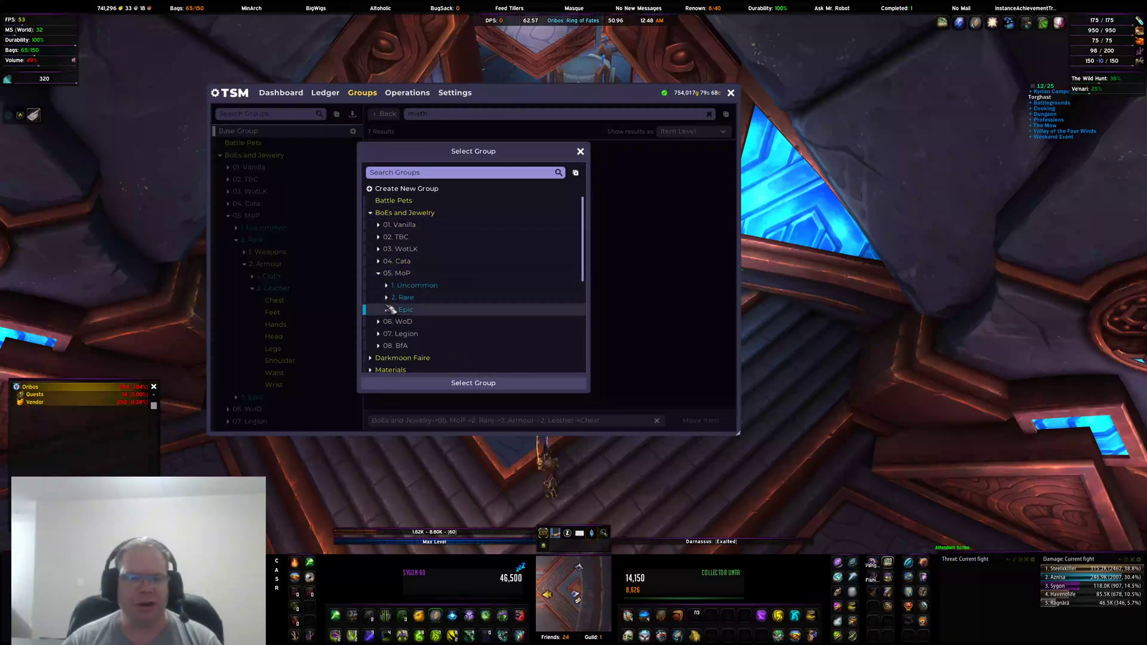
left_click(387, 297)
left_click(412, 321)
left_click(395, 322)
scroll(418, 315, "down", 2)
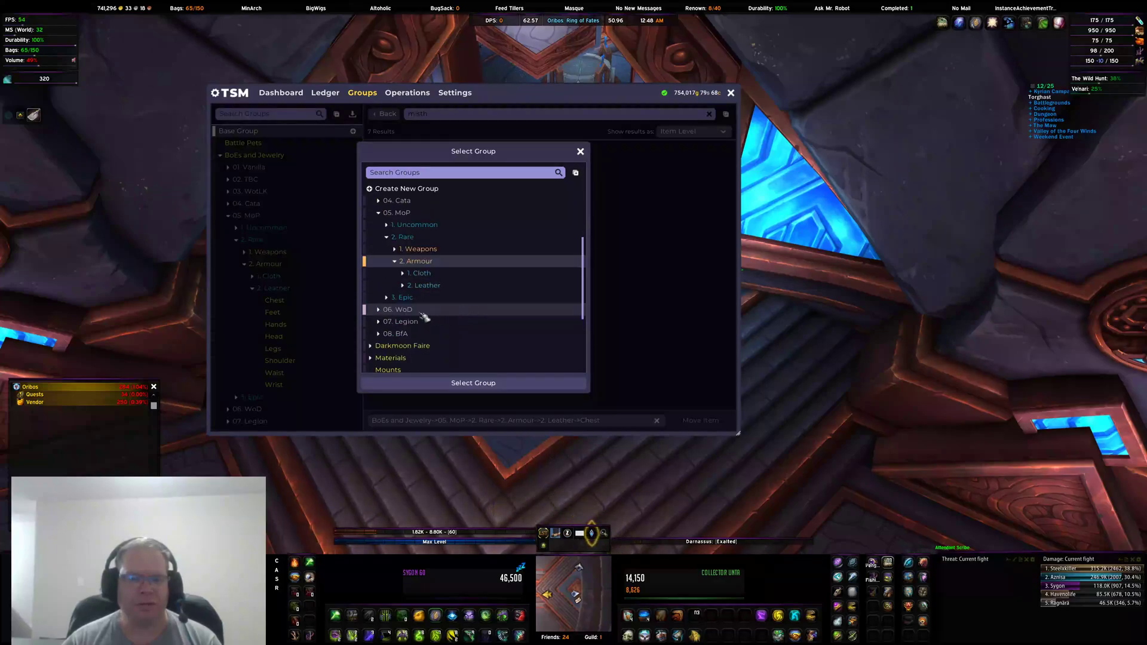
left_click(402, 285)
left_click(451, 312)
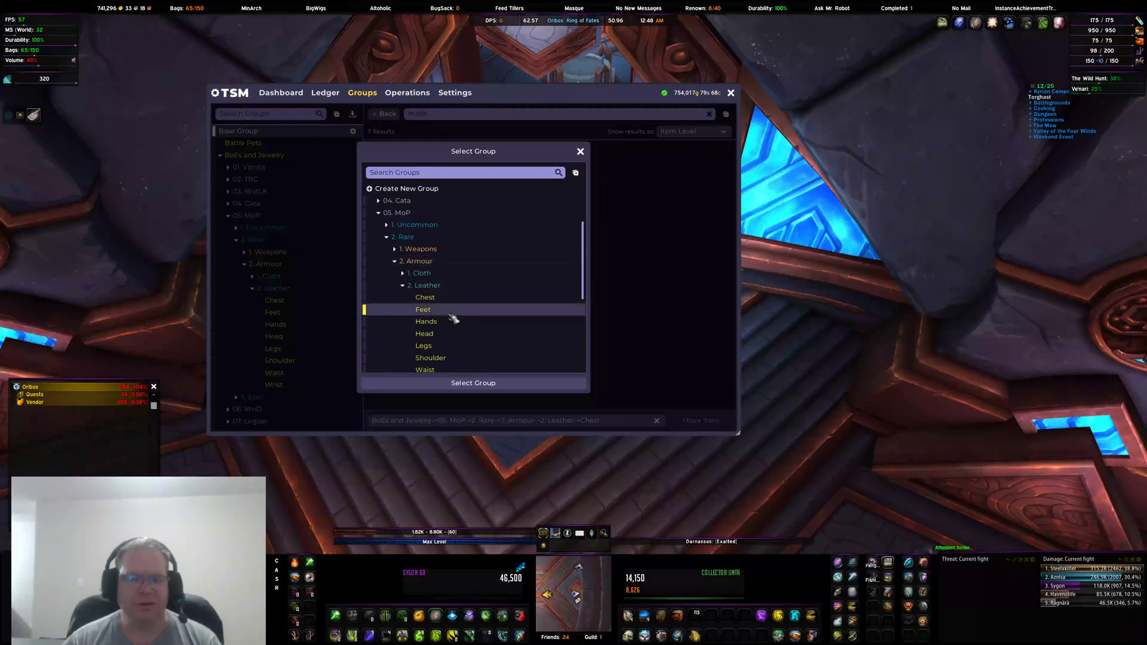
left_click(477, 385)
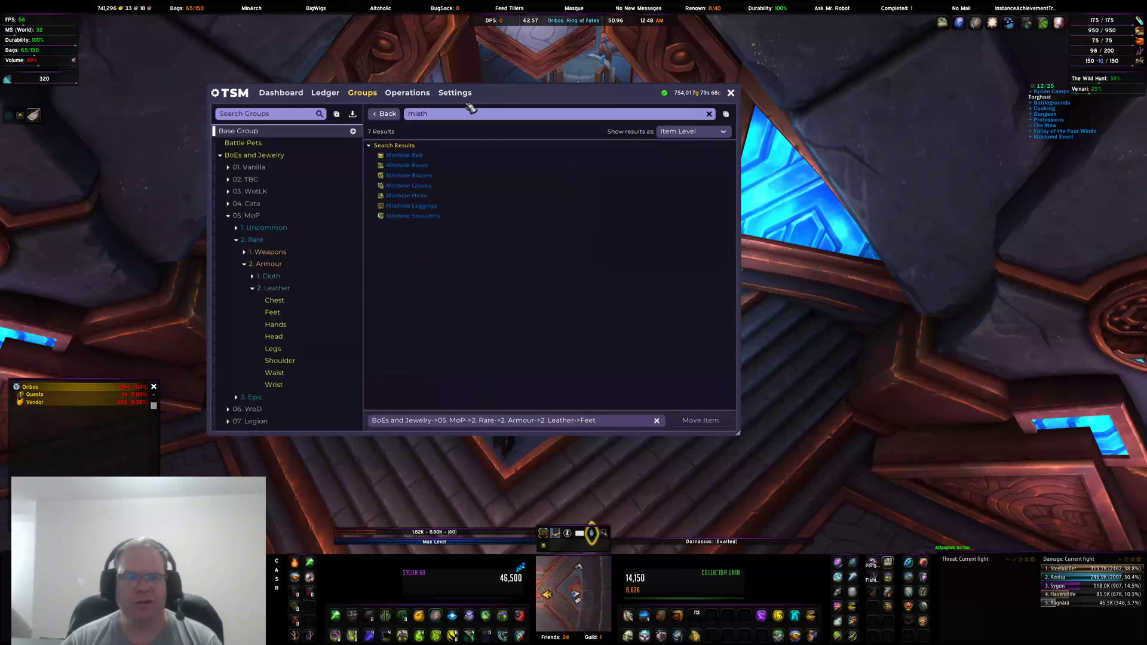
Search the base group items for "misth" again and move the Misthide Boots into the Feet group.
double_click(452, 115)
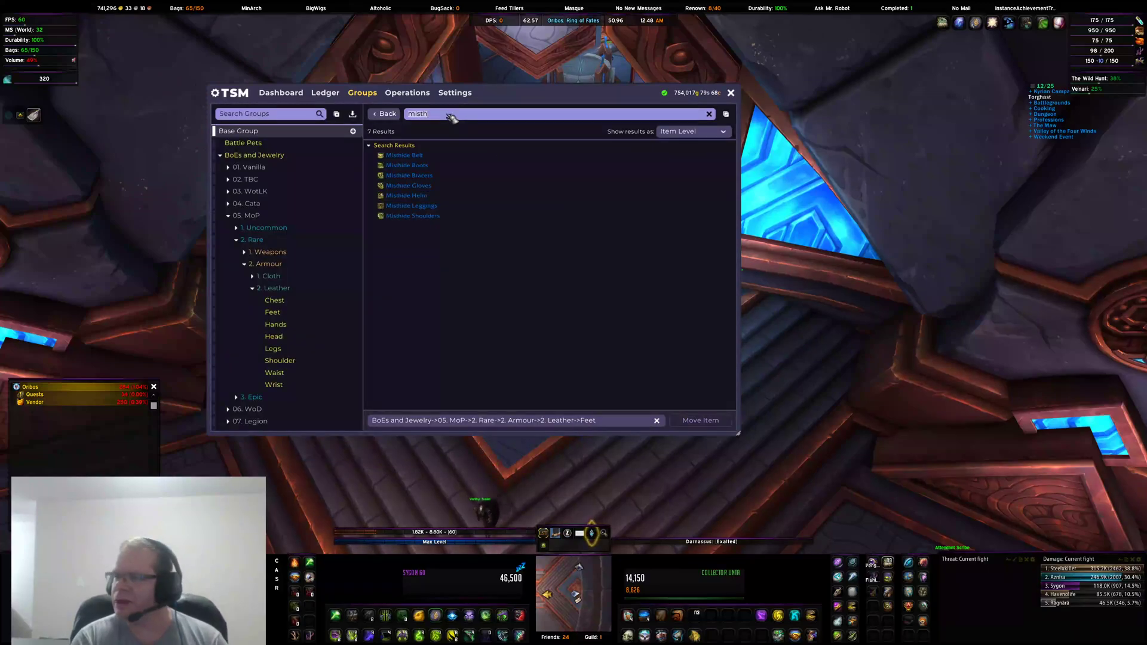
type("mist")
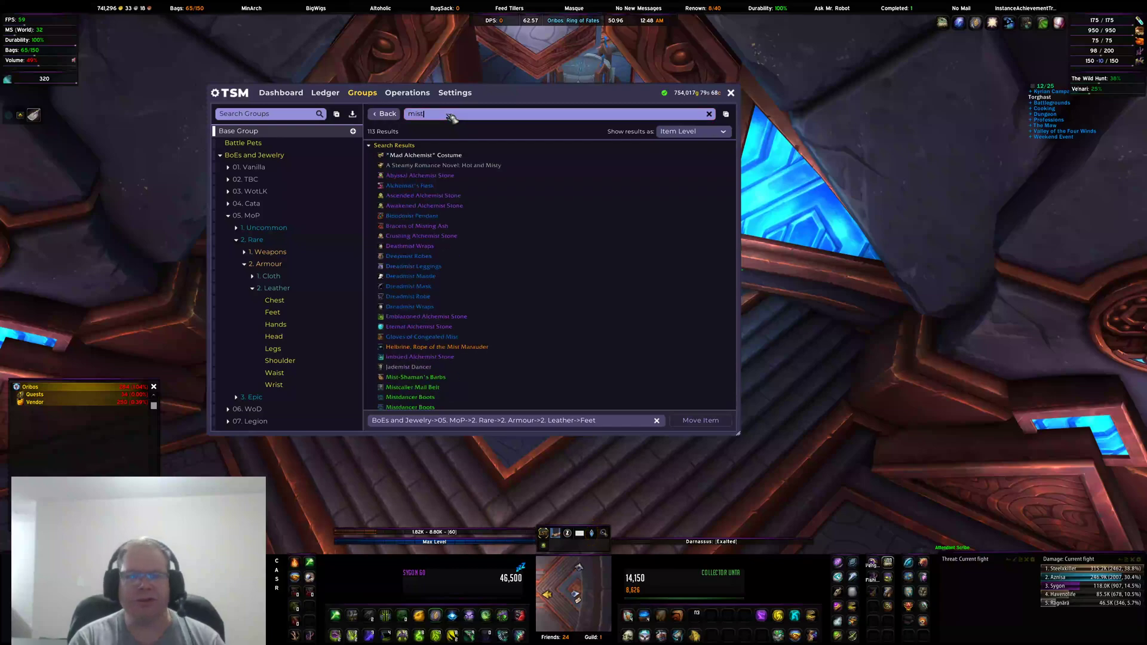
type("h")
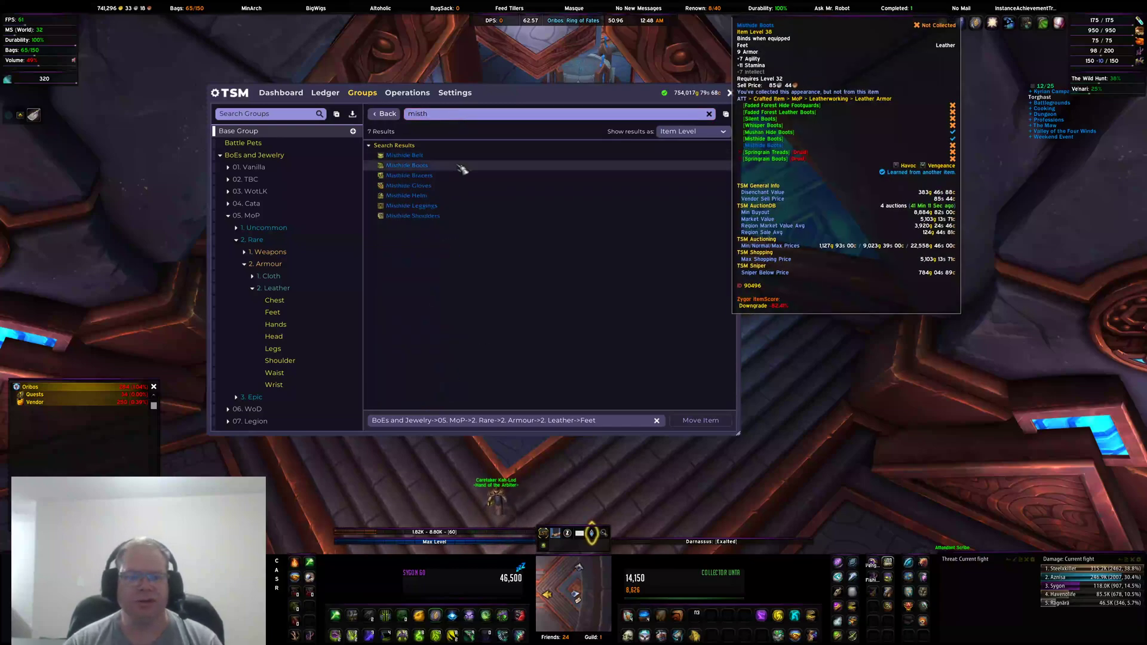
left_click(463, 170)
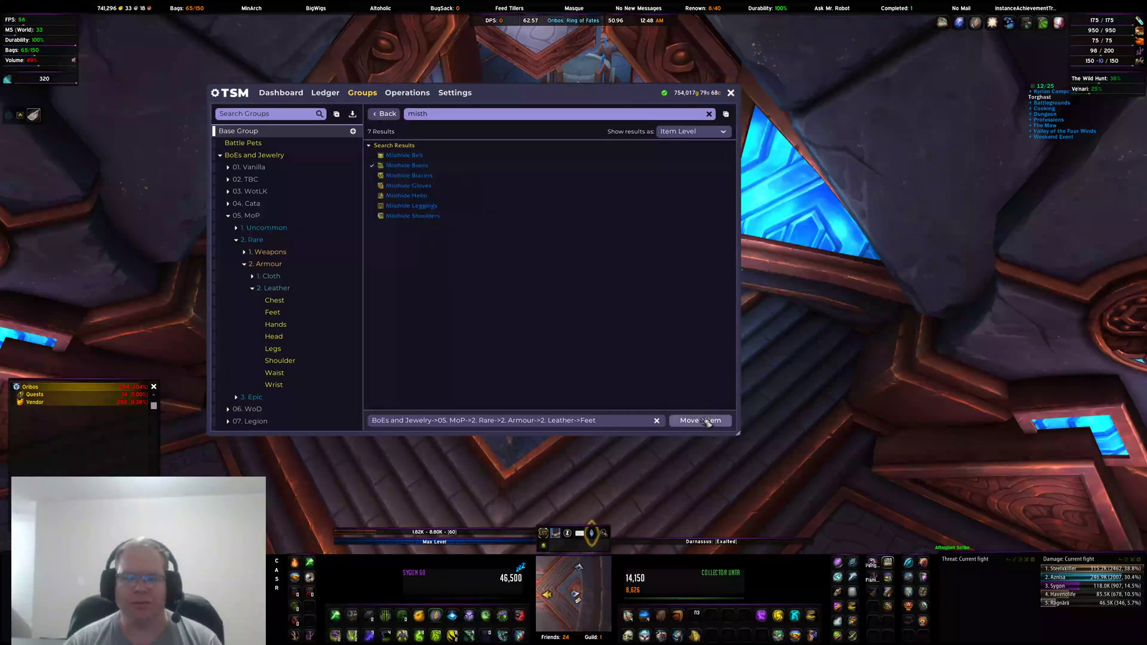
left_click(701, 421)
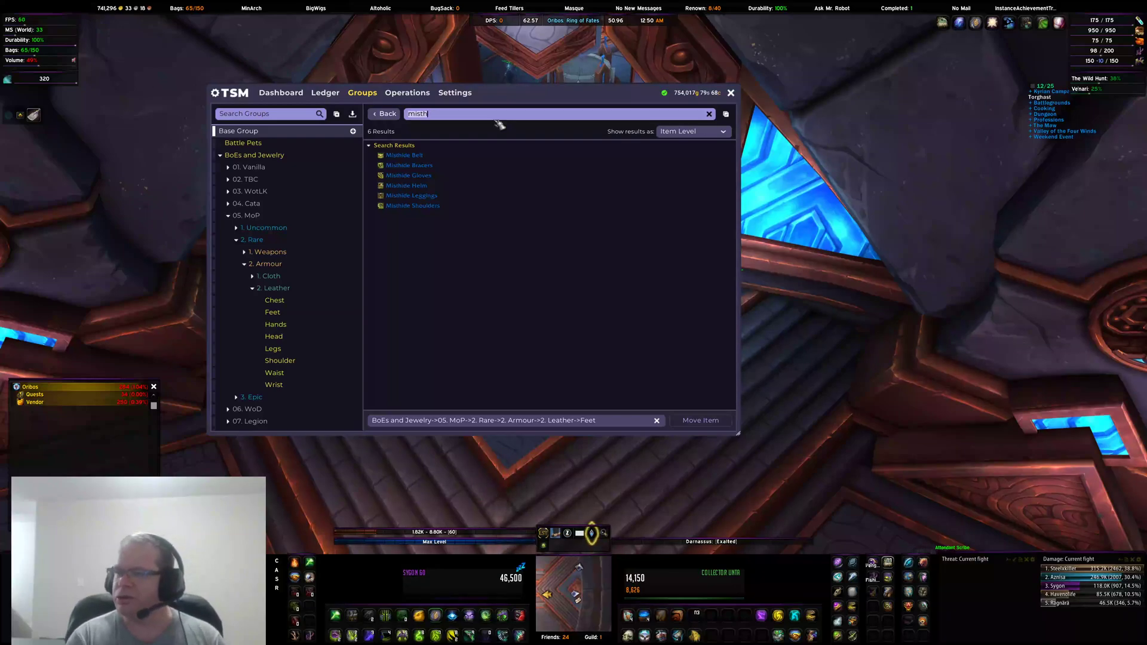
Search the base group items for "tess" and move both Ticking Treads entries into the Feet group.
type("tess")
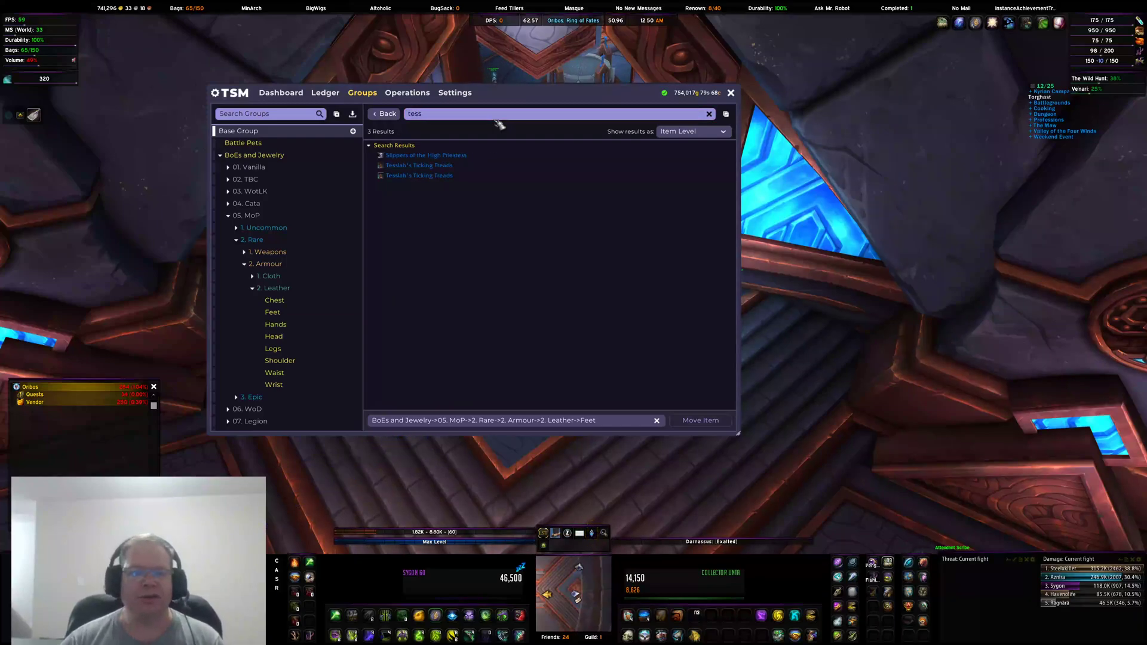
left_click(480, 168)
left_click(482, 177)
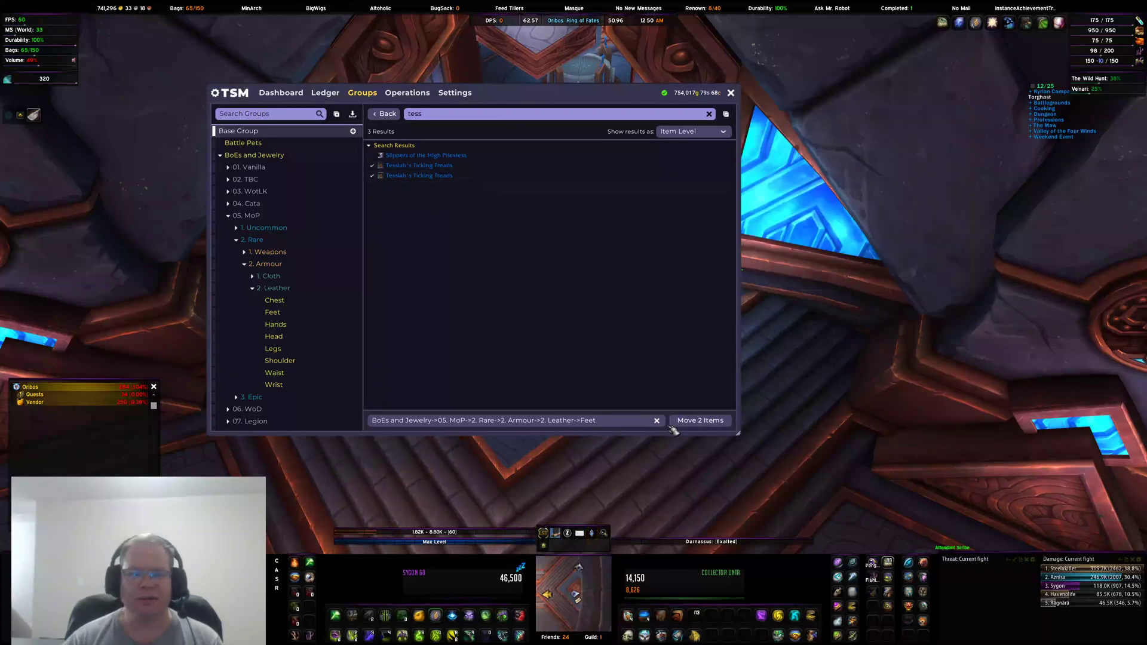
left_click(692, 421)
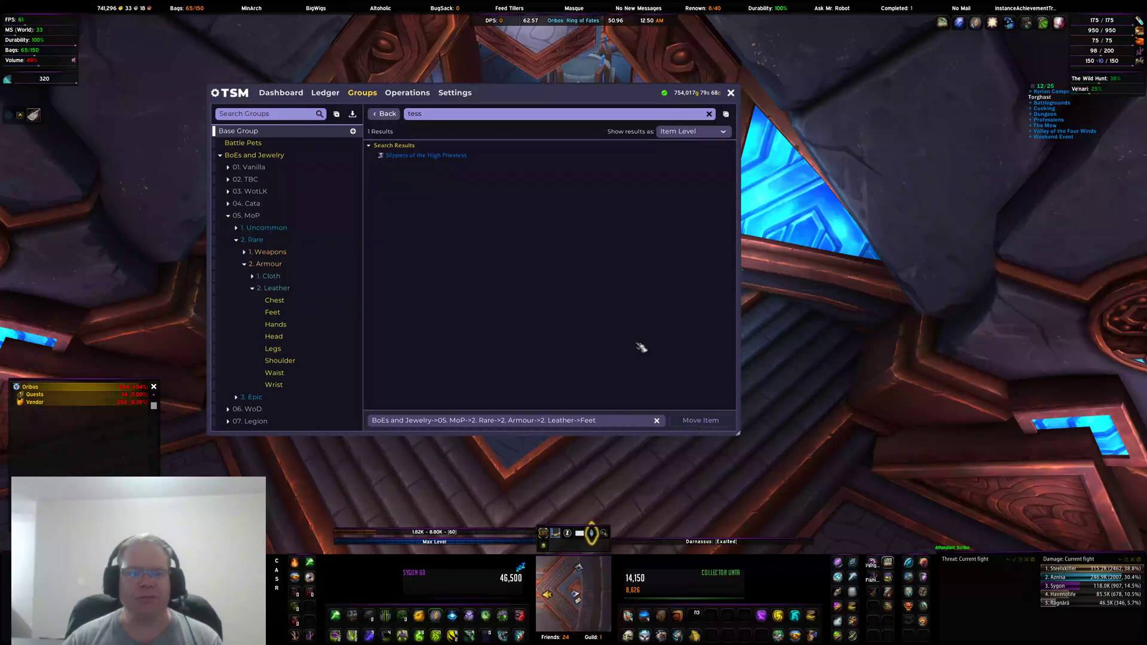